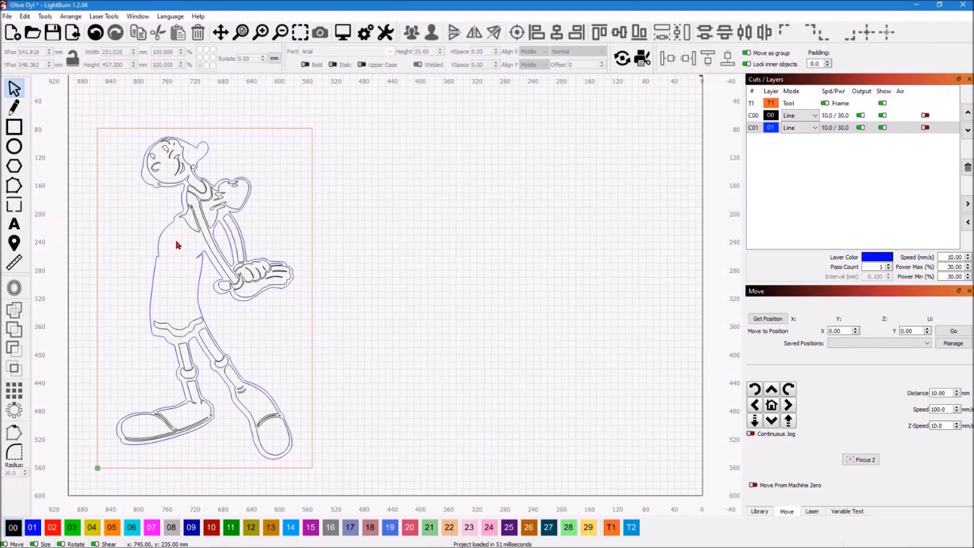
Look over the traced Olive Oyl outline, and switch to the image viewer to examine the source picture "Popeye and Olive Oyl.jpg"
{"action": "scroll", "coordinate": [177, 245], "scroll_direction": "up", "scroll_amount": 5}
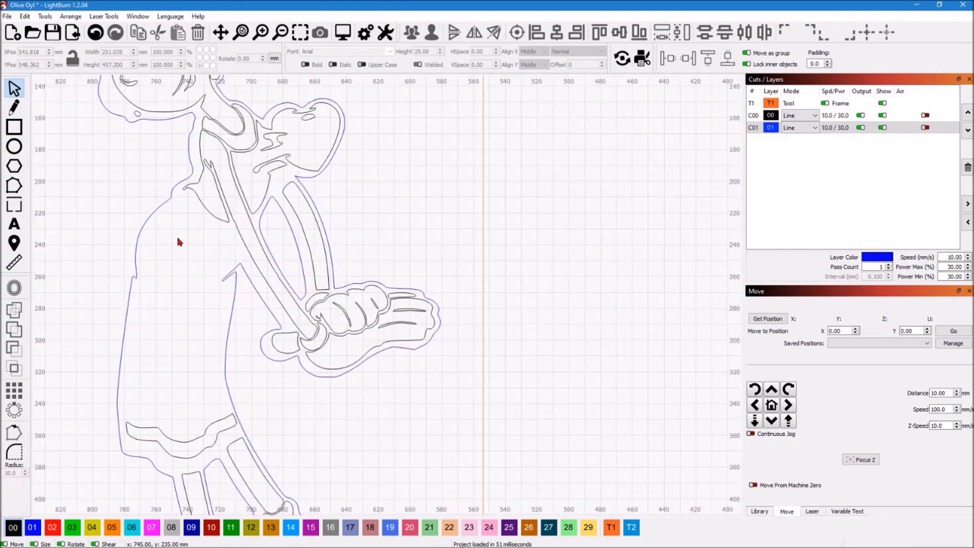
{"action": "scroll", "coordinate": [179, 241], "scroll_direction": "down", "scroll_amount": 3}
{"action": "mouse_move", "coordinate": [632, 540]}
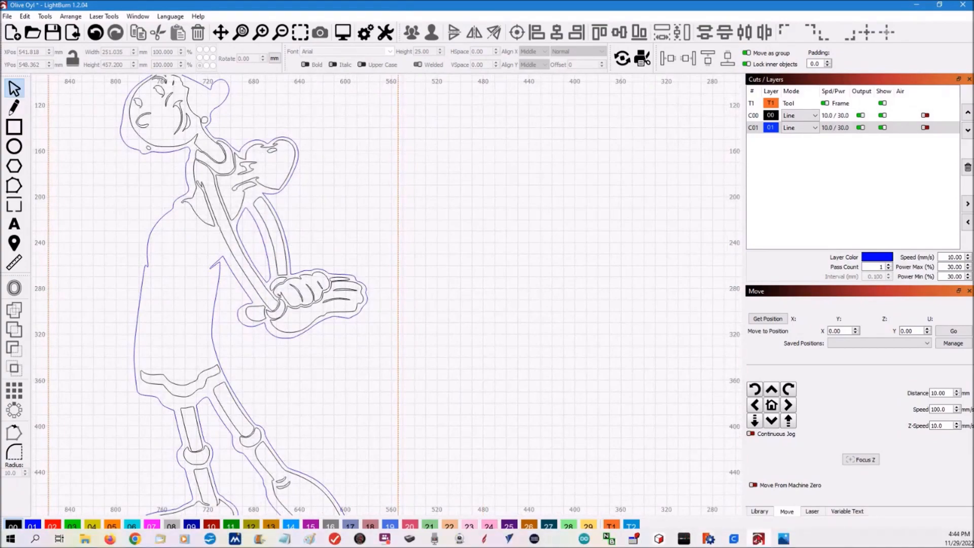
{"action": "left_click", "coordinate": [786, 539]}
{"action": "scroll", "coordinate": [276, 177], "scroll_direction": "up", "scroll_amount": 4}
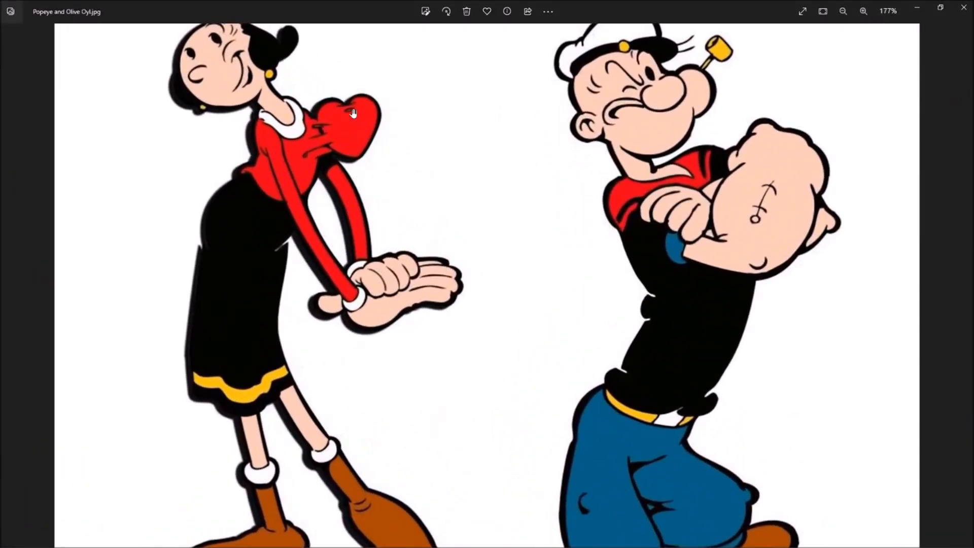
{"action": "scroll", "coordinate": [229, 58], "scroll_direction": "down", "scroll_amount": 3}
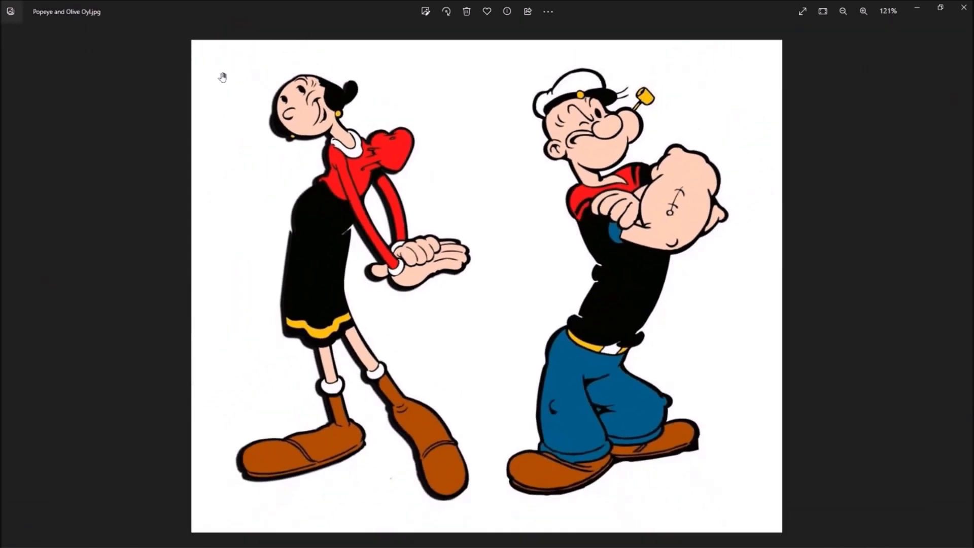
{"action": "scroll", "coordinate": [289, 196], "scroll_direction": "down", "scroll_amount": 1}
{"action": "scroll", "coordinate": [337, 395], "scroll_direction": "up", "scroll_amount": 4}
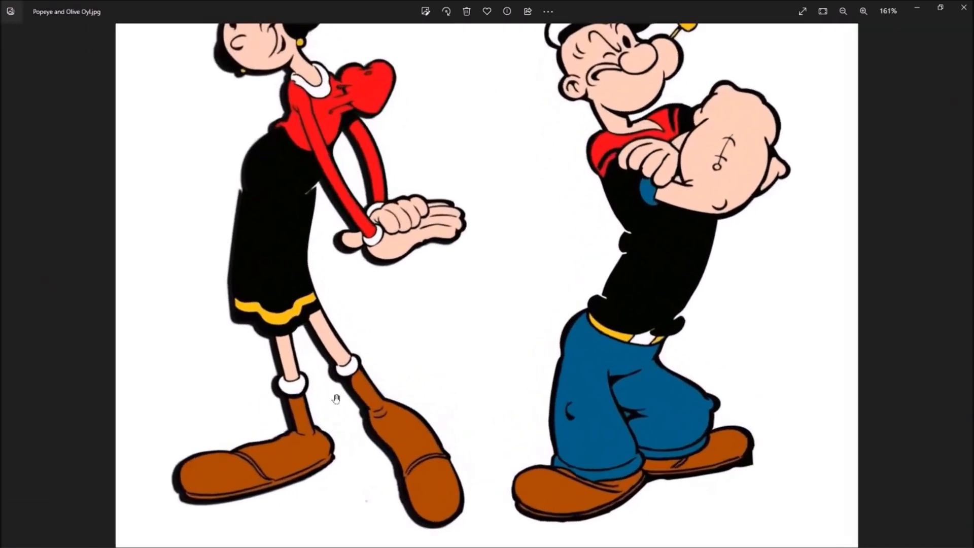
Examine the ink lines around Olive Oyl's legs and sock cuffs in the source picture, followed by the whole figure
{"action": "scroll", "coordinate": [243, 418], "scroll_direction": "up", "scroll_amount": 5}
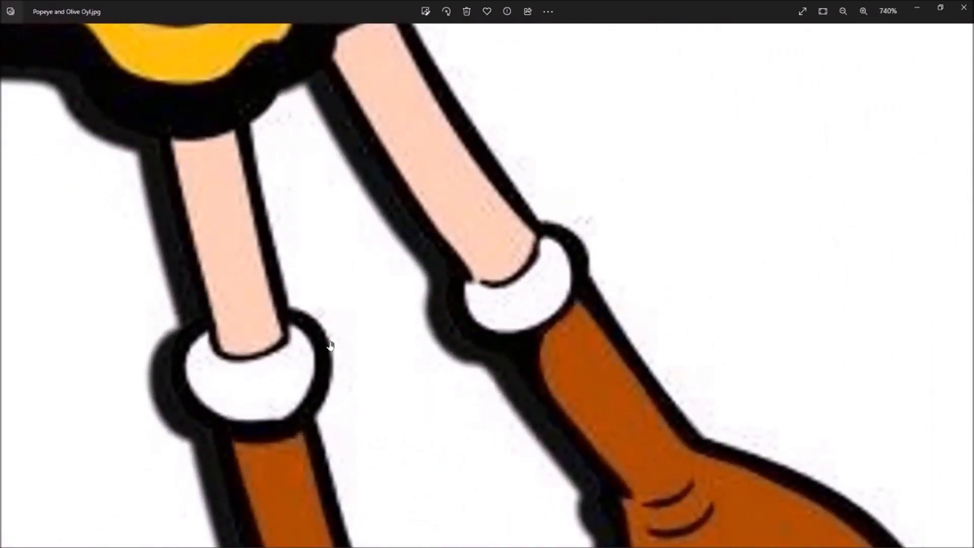
{"action": "scroll", "coordinate": [240, 383], "scroll_direction": "down", "scroll_amount": 2}
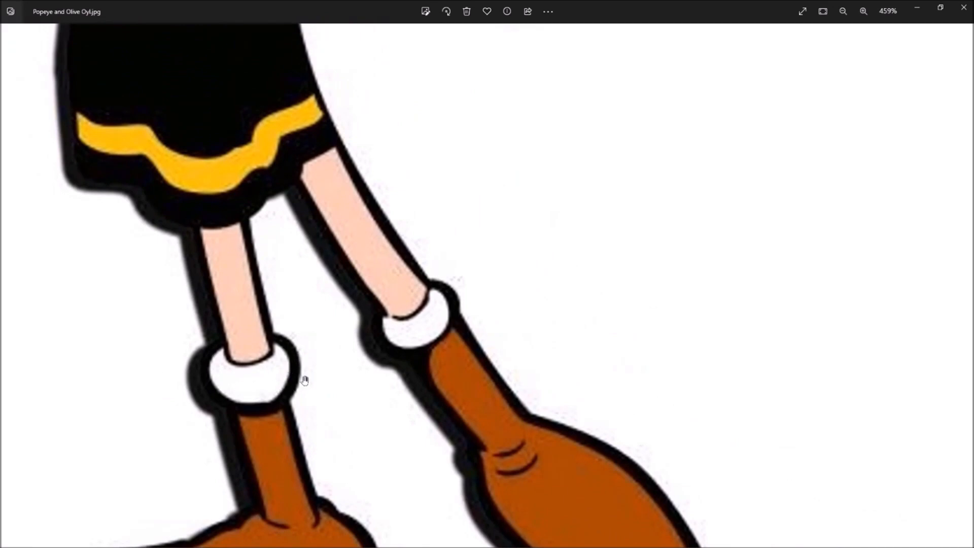
{"action": "scroll", "coordinate": [391, 323], "scroll_direction": "up", "scroll_amount": 5}
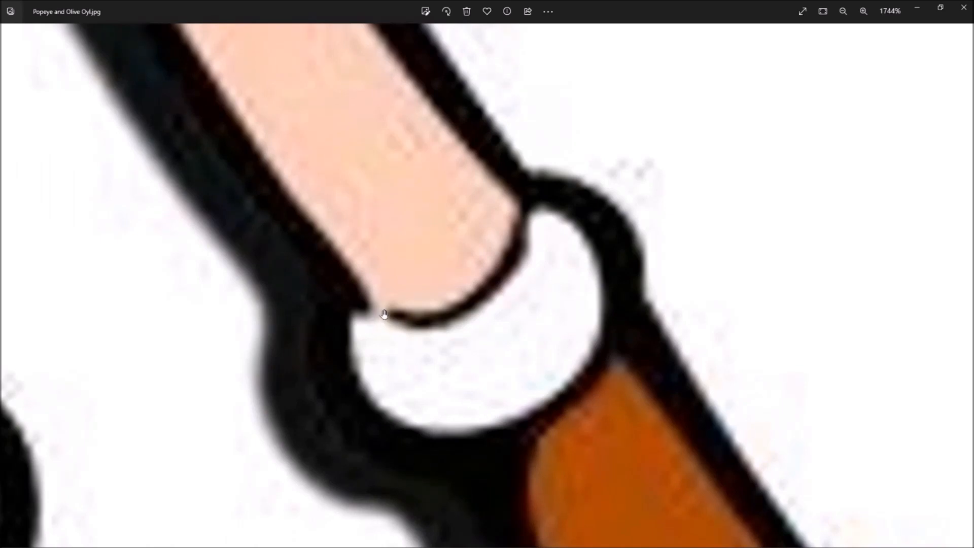
{"action": "scroll", "coordinate": [401, 304], "scroll_direction": "down", "scroll_amount": 3}
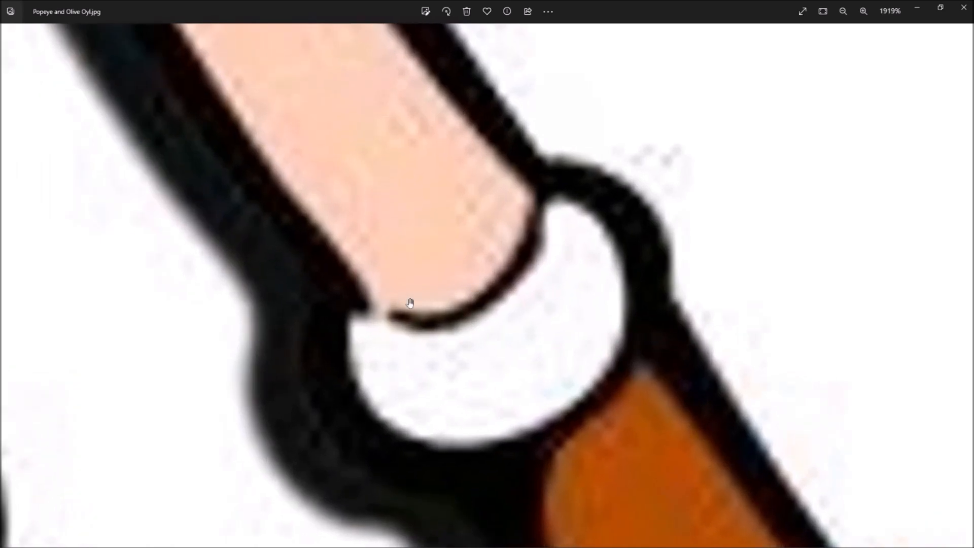
{"action": "scroll", "coordinate": [358, 294], "scroll_direction": "down", "scroll_amount": 1}
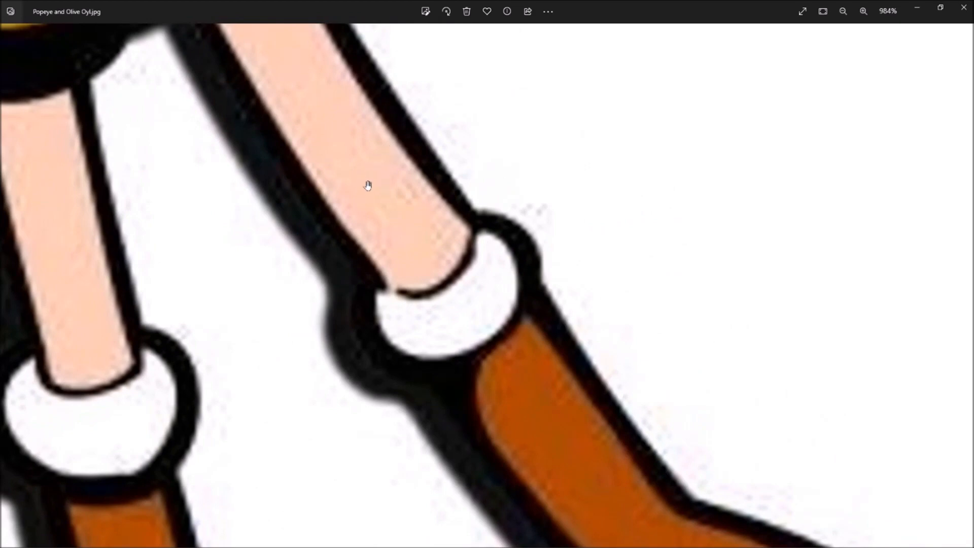
{"action": "scroll", "coordinate": [473, 324], "scroll_direction": "down", "scroll_amount": 1}
{"action": "scroll", "coordinate": [487, 335], "scroll_direction": "down", "scroll_amount": 3}
{"action": "scroll", "coordinate": [437, 387], "scroll_direction": "down", "scroll_amount": 6}
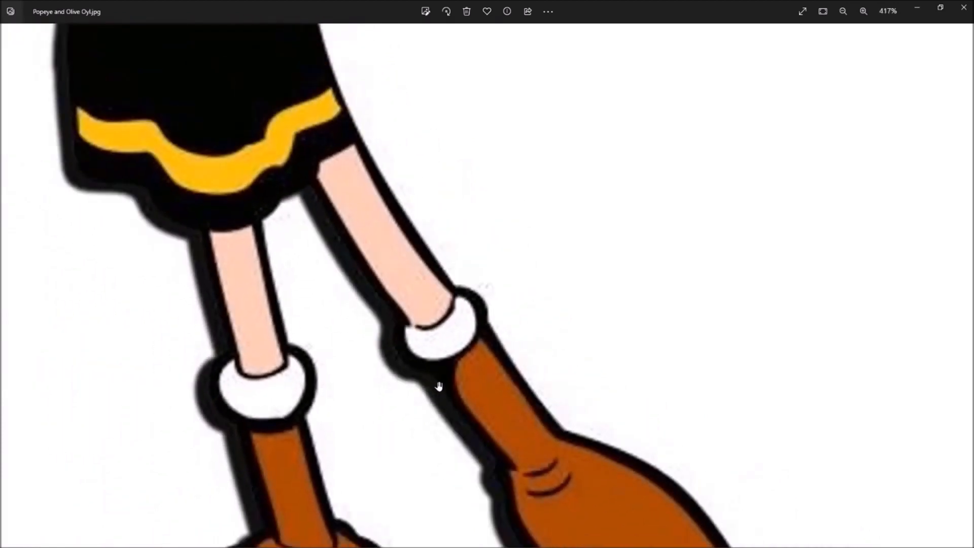
{"action": "scroll", "coordinate": [448, 372], "scroll_direction": "down", "scroll_amount": 4}
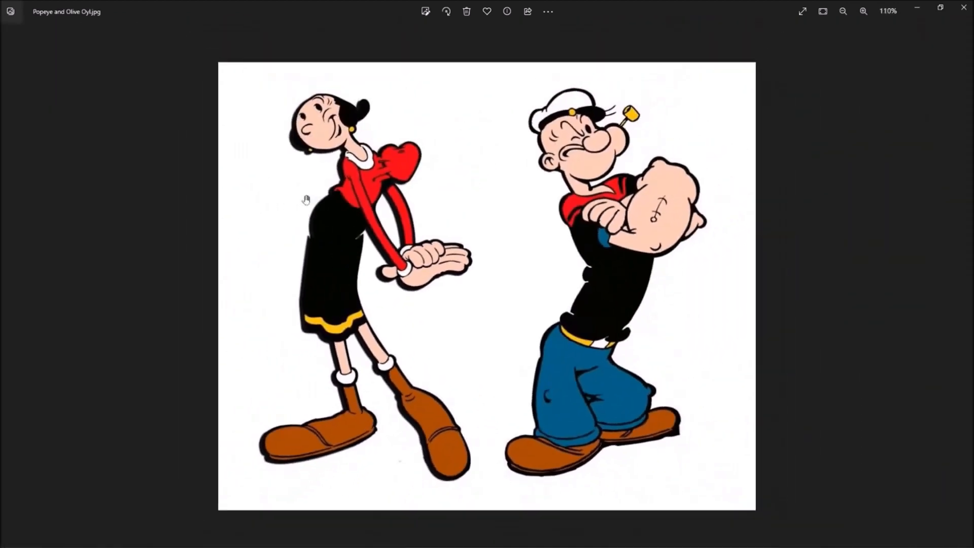
{"action": "scroll", "coordinate": [304, 225], "scroll_direction": "up", "scroll_amount": 1}
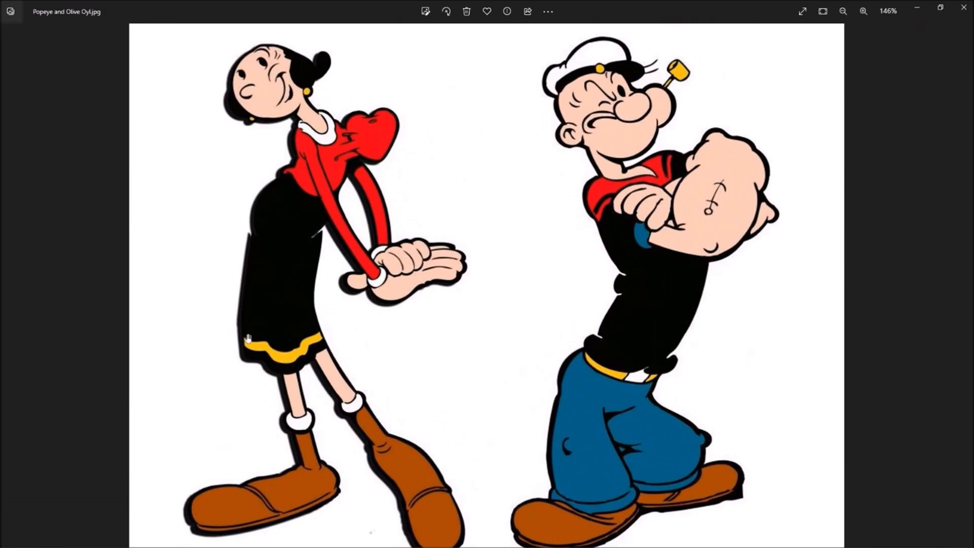
Switch back to LightBurn and select the collar outline to inspect it as a separate shape
{"action": "left_click", "coordinate": [759, 542]}
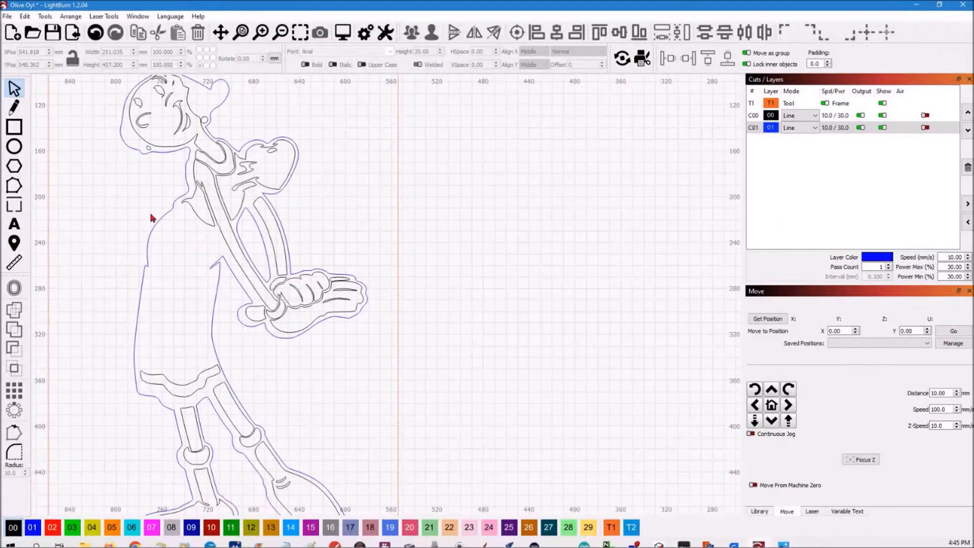
{"action": "scroll", "coordinate": [152, 218], "scroll_direction": "down", "scroll_amount": 5}
{"action": "scroll", "coordinate": [130, 256], "scroll_direction": "up", "scroll_amount": 4}
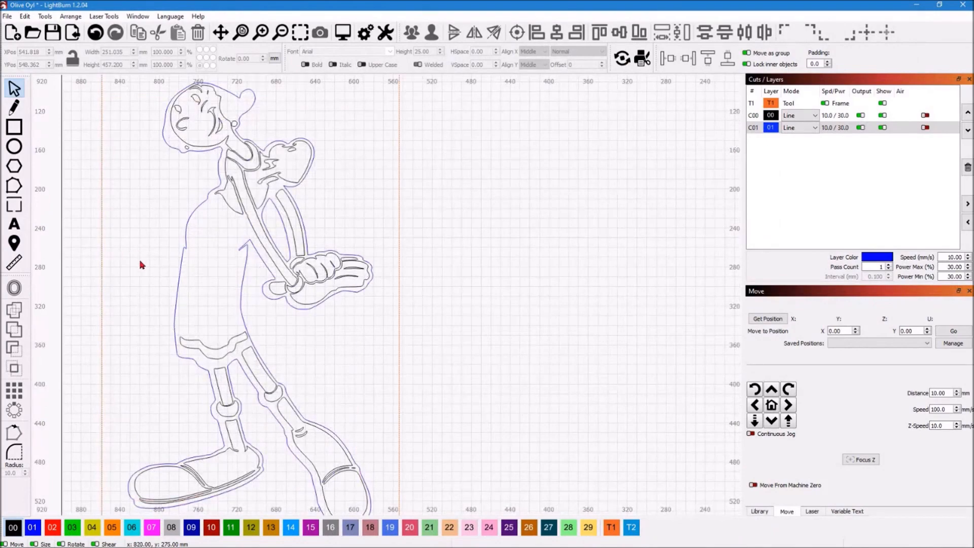
{"action": "scroll", "coordinate": [236, 174], "scroll_direction": "up", "scroll_amount": 3}
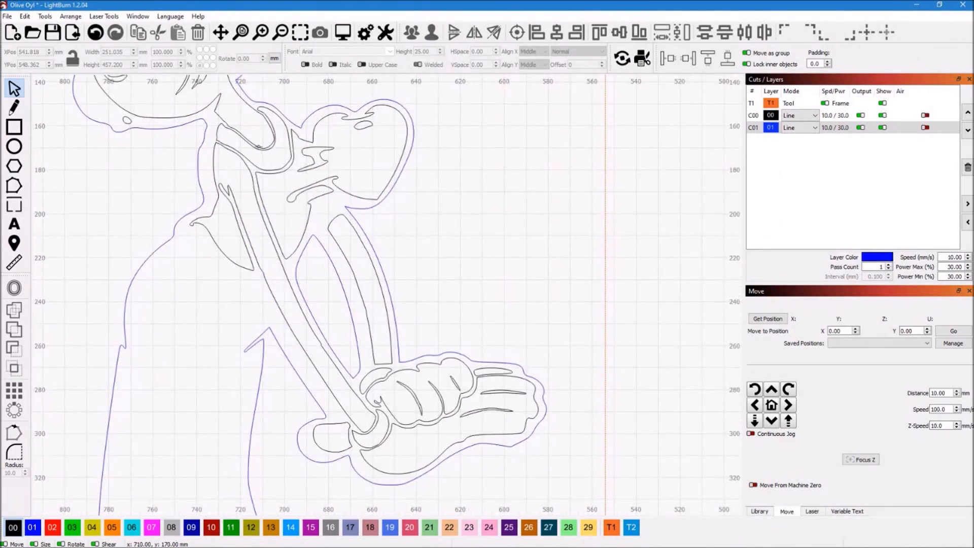
{"action": "scroll", "coordinate": [262, 148], "scroll_direction": "up", "scroll_amount": 3}
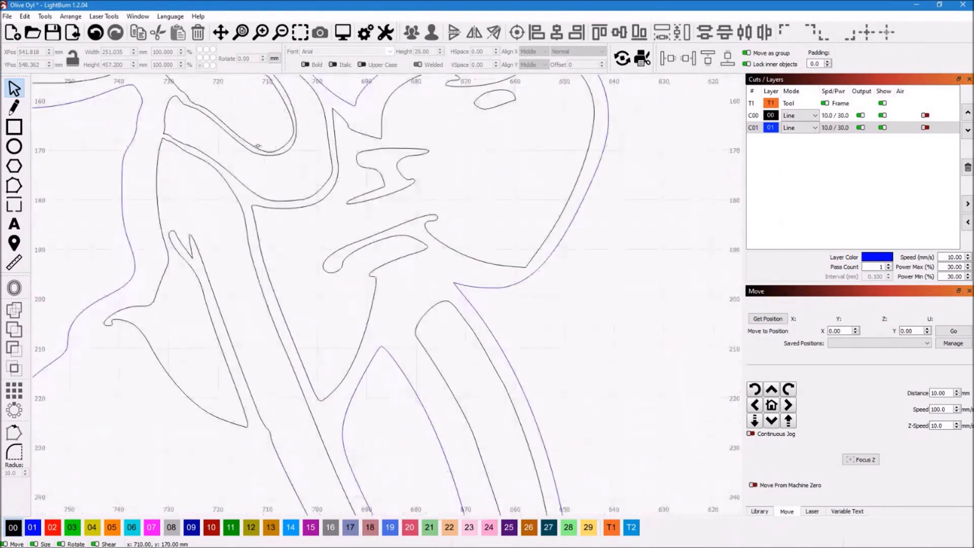
{"action": "left_click", "coordinate": [215, 121]}
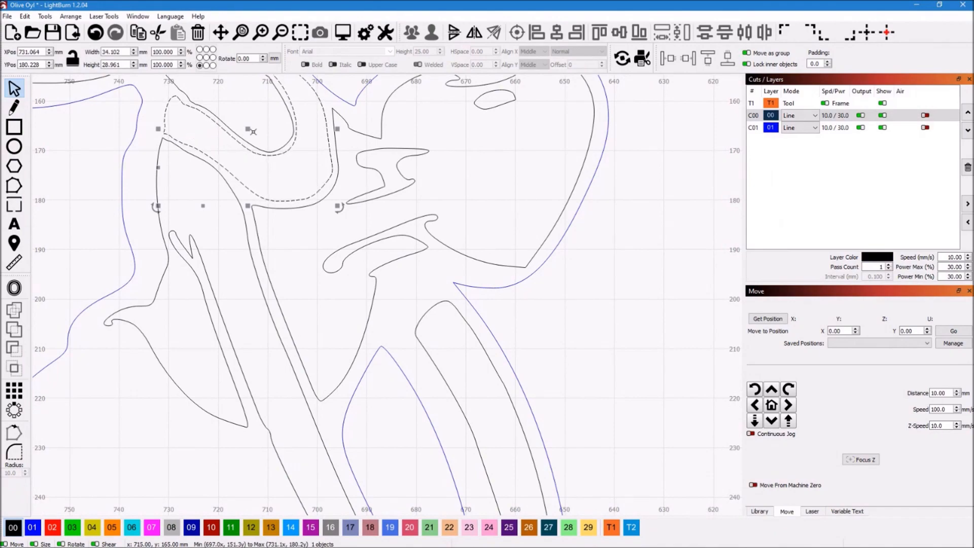
{"action": "scroll", "coordinate": [242, 94], "scroll_direction": "down", "scroll_amount": 3}
{"action": "scroll", "coordinate": [243, 94], "scroll_direction": "down", "scroll_amount": 3}
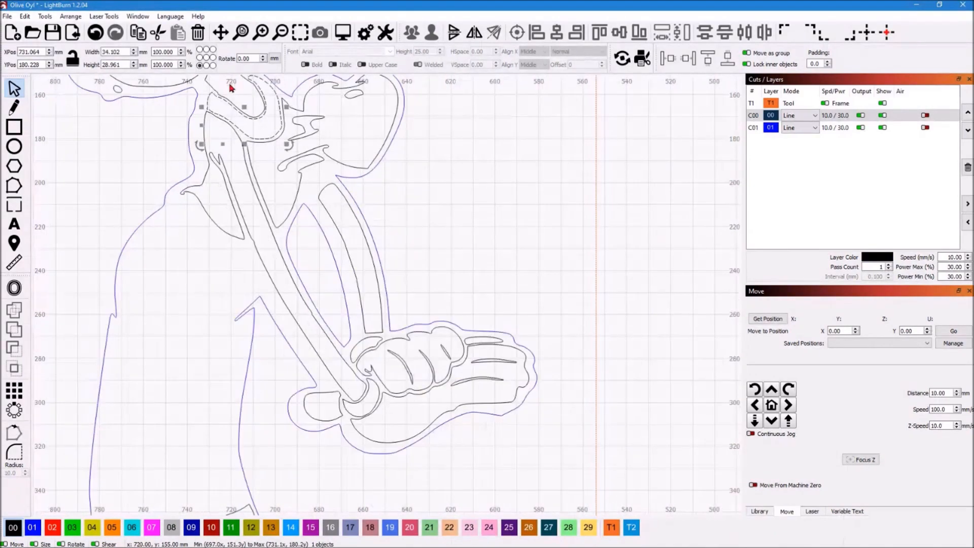
{"action": "scroll", "coordinate": [271, 214], "scroll_direction": "up", "scroll_amount": 2}
{"action": "scroll", "coordinate": [271, 214], "scroll_direction": "up", "scroll_amount": 4}
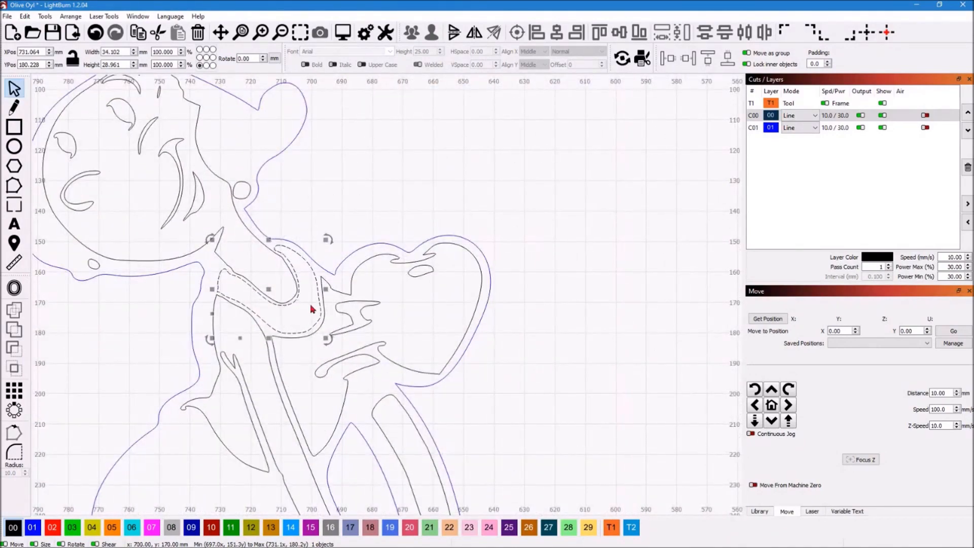
Check the collar against the source picture in the image viewer, and back in LightBurn select the face and neck outline
{"action": "mouse_move", "coordinate": [325, 547]}
{"action": "left_click", "coordinate": [785, 540]}
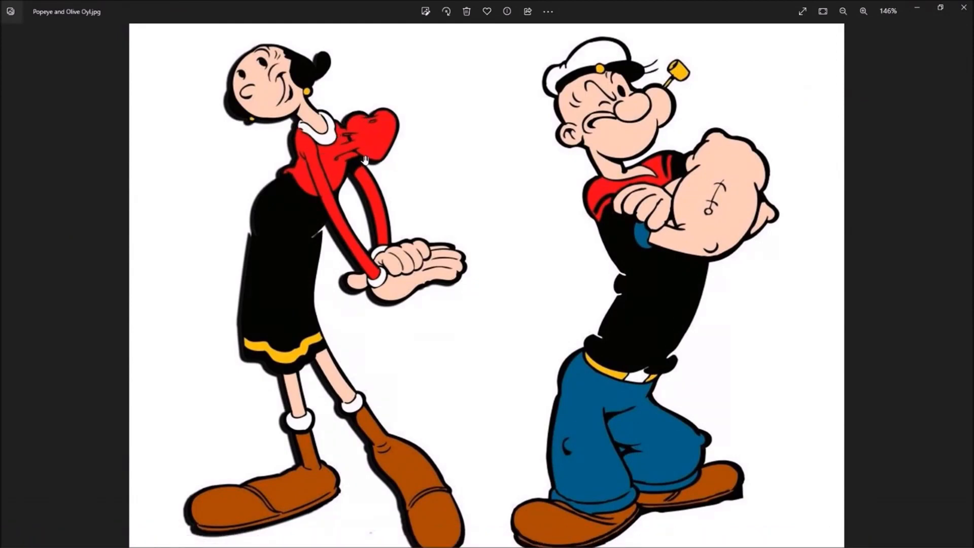
{"action": "mouse_move", "coordinate": [659, 547]}
{"action": "left_click", "coordinate": [761, 540]}
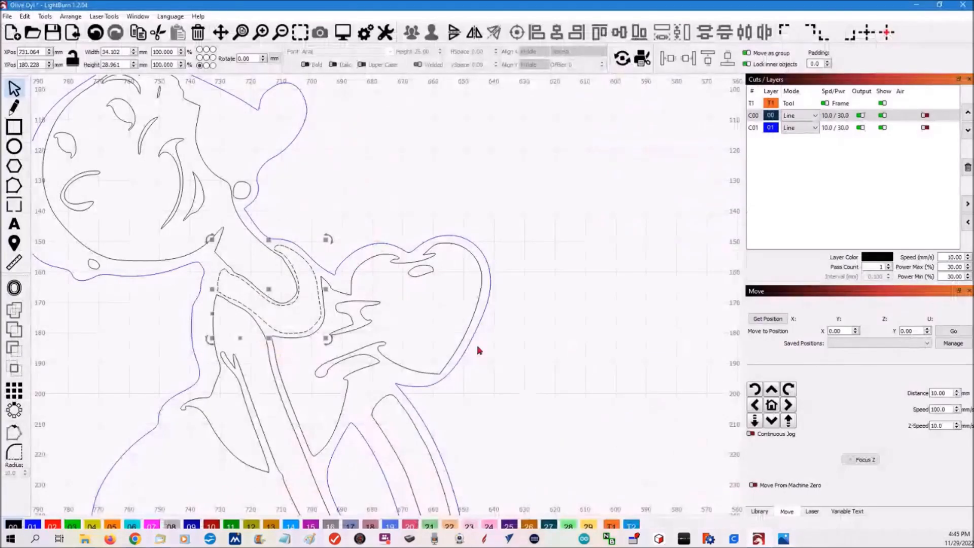
{"action": "left_click", "coordinate": [150, 260]}
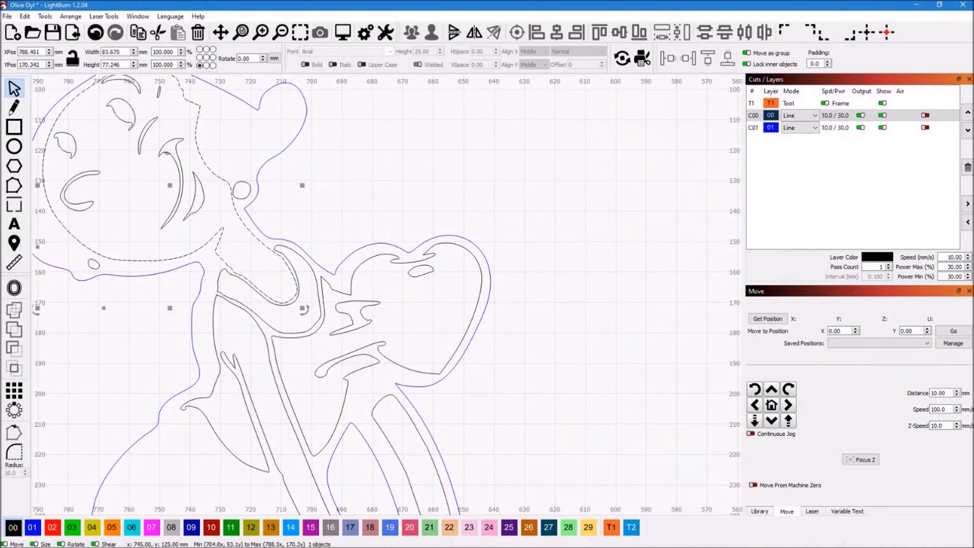
{"action": "scroll", "coordinate": [190, 178], "scroll_direction": "down", "scroll_amount": 2}
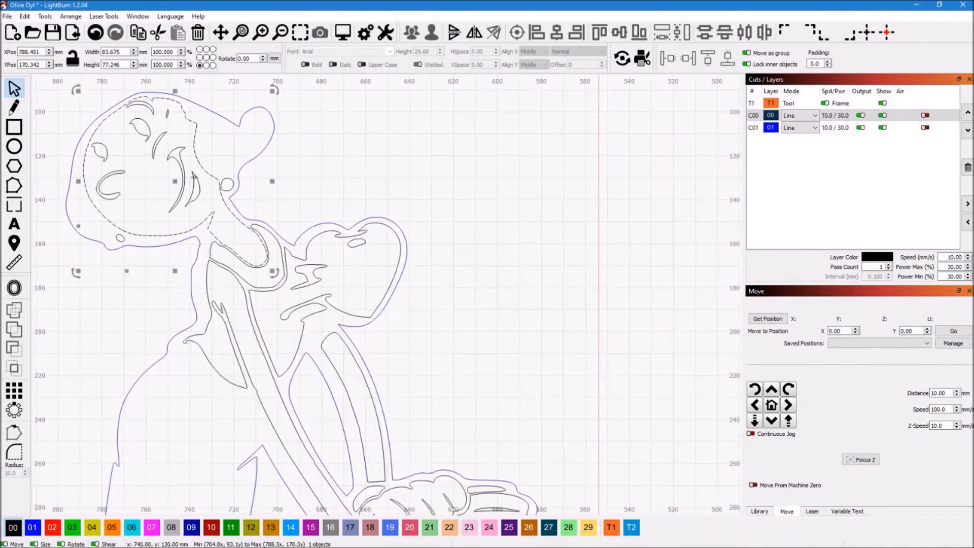
Compare the face with the source picture in the image viewer, and return to the traced head in LightBurn
{"action": "left_click", "coordinate": [763, 541]}
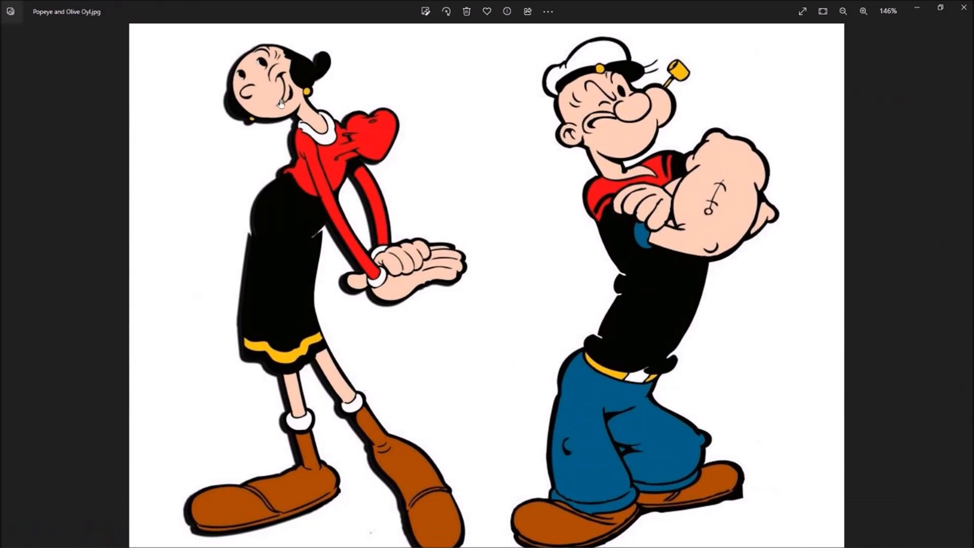
{"action": "mouse_move", "coordinate": [640, 540]}
{"action": "left_click", "coordinate": [757, 540]}
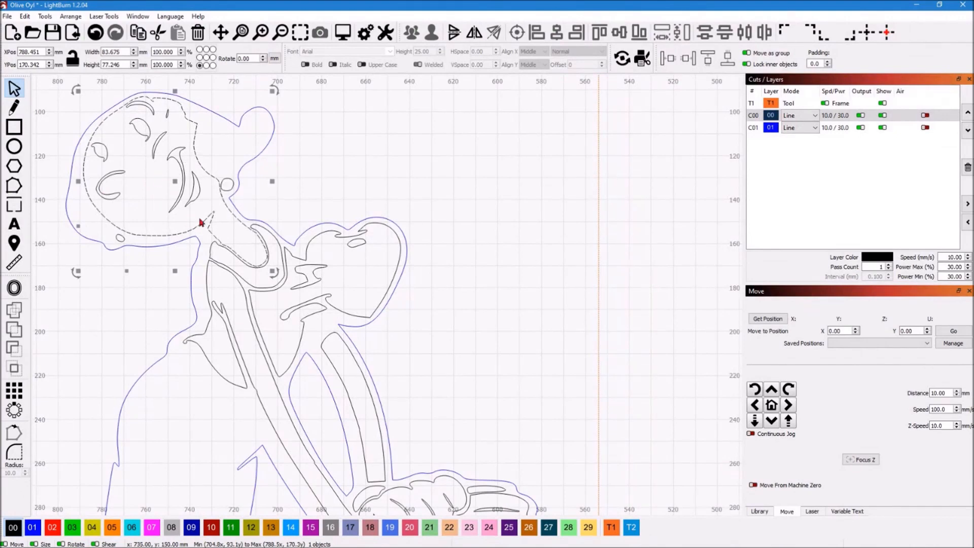
{"action": "scroll", "coordinate": [201, 222], "scroll_direction": "down", "scroll_amount": 3}
Inspect the traced arms and skirt, and select the wavy band at the skirt hem
{"action": "mouse_move", "coordinate": [763, 541]}
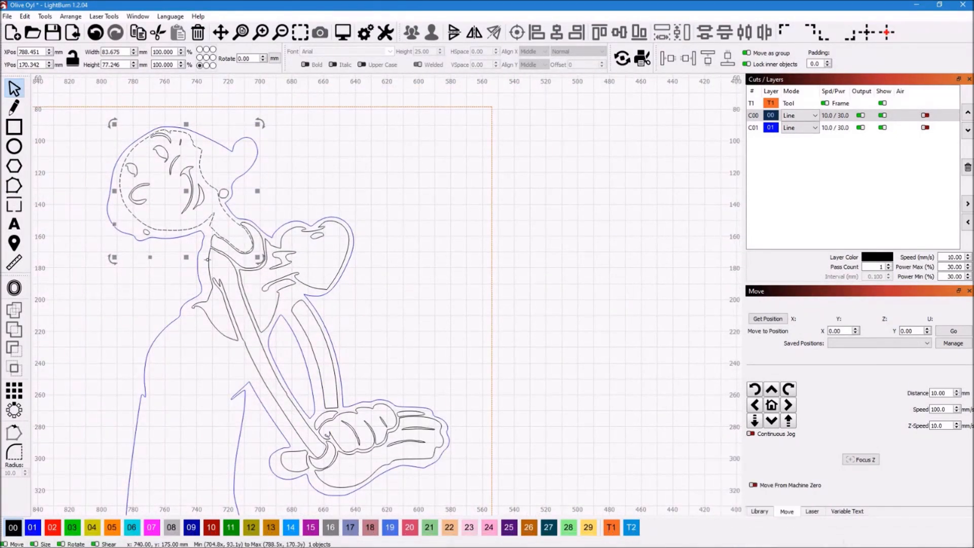
{"action": "scroll", "coordinate": [310, 313], "scroll_direction": "down", "scroll_amount": 3}
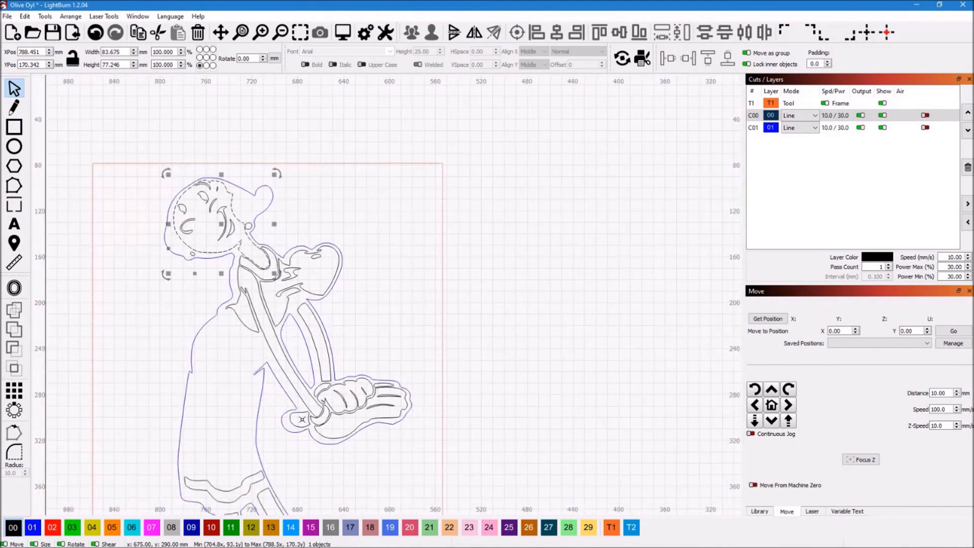
{"action": "scroll", "coordinate": [224, 495], "scroll_direction": "up", "scroll_amount": 4}
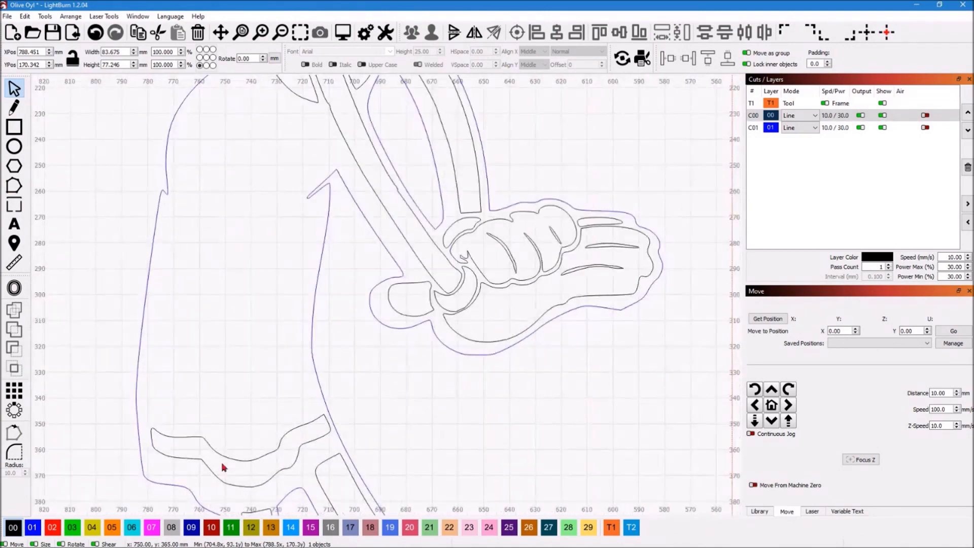
{"action": "left_click", "coordinate": [224, 455]}
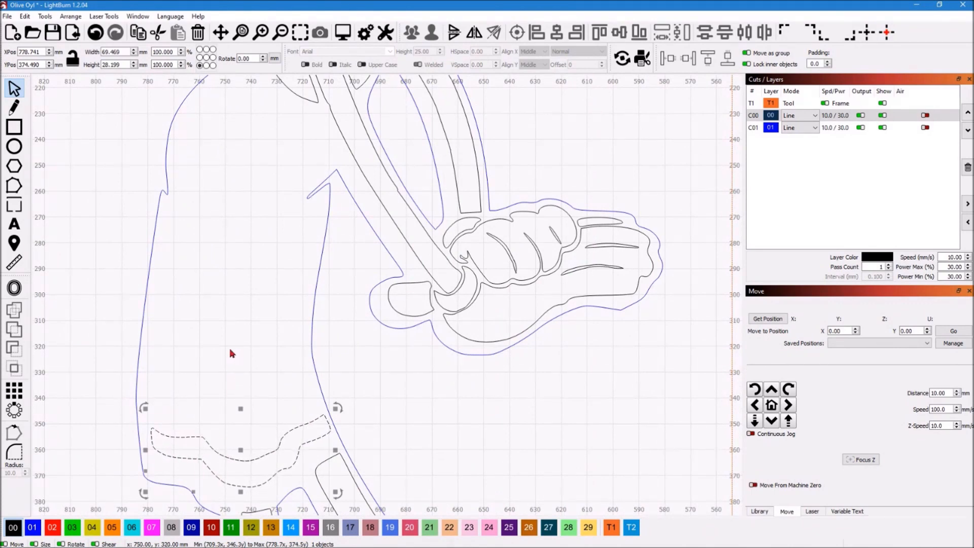
{"action": "scroll", "coordinate": [240, 310], "scroll_direction": "down", "scroll_amount": 8}
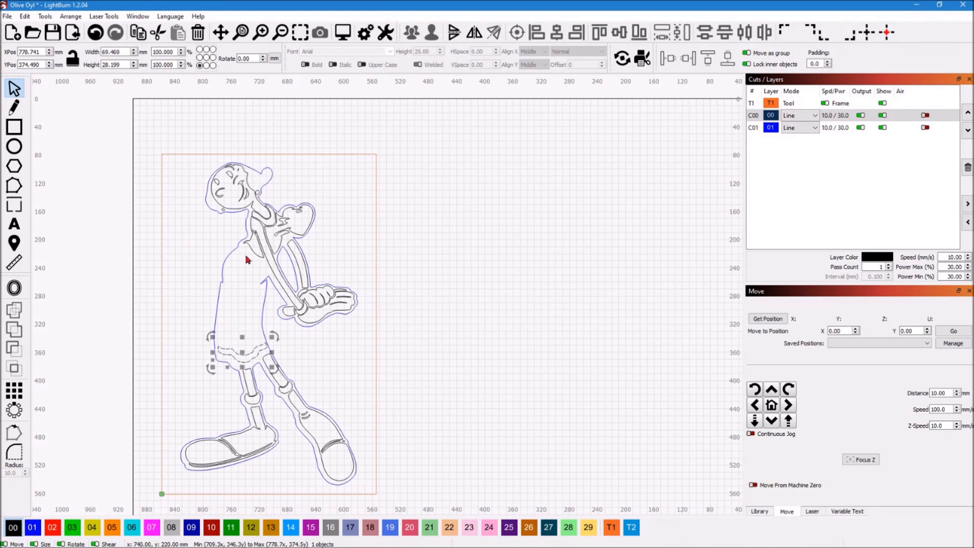
Clear the selection and select the blue outer silhouette together with the blue inner outline between the arms
{"action": "left_click", "coordinate": [193, 267]}
{"action": "scroll", "coordinate": [223, 275], "scroll_direction": "down", "scroll_amount": 2}
{"action": "scroll", "coordinate": [223, 270], "scroll_direction": "up", "scroll_amount": 4}
{"action": "scroll", "coordinate": [183, 81], "scroll_direction": "down", "scroll_amount": 3}
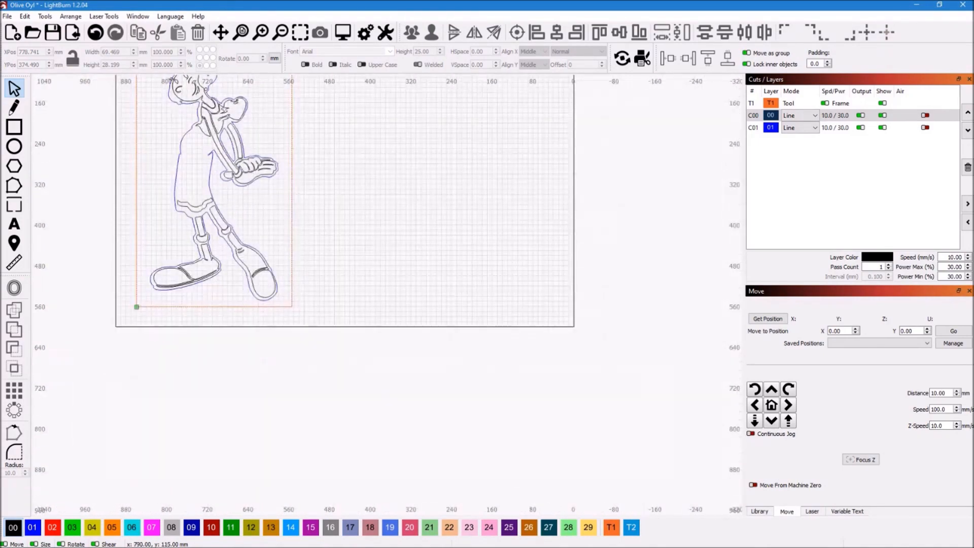
{"action": "scroll", "coordinate": [229, 241], "scroll_direction": "up", "scroll_amount": 2}
{"action": "scroll", "coordinate": [229, 241], "scroll_direction": "up", "scroll_amount": 2}
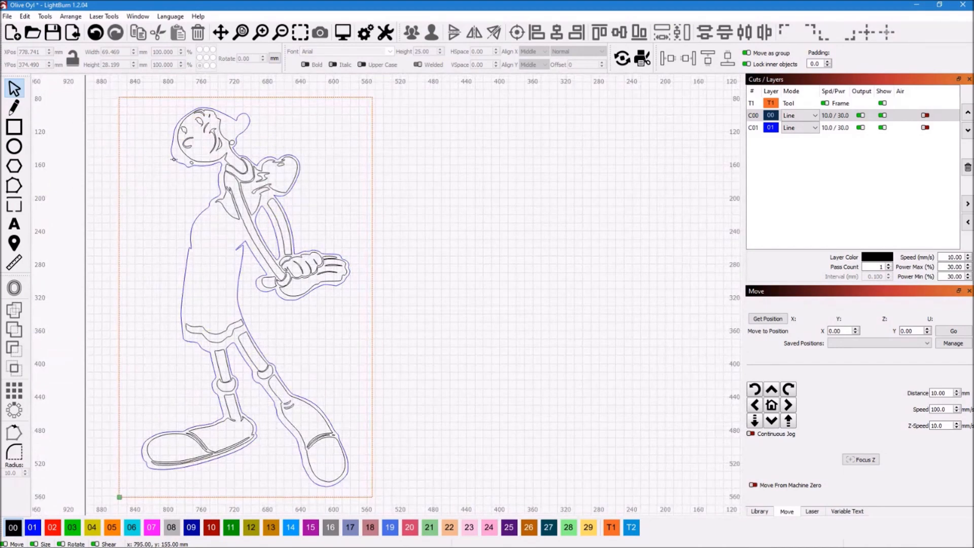
{"action": "left_click", "coordinate": [173, 160]}
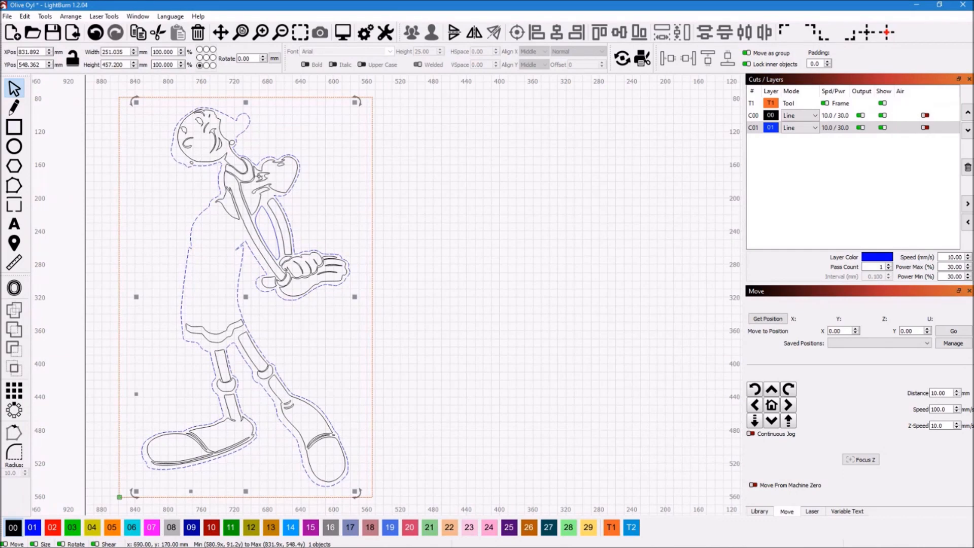
{"action": "left_click", "coordinate": [274, 231], "text": "shift"}
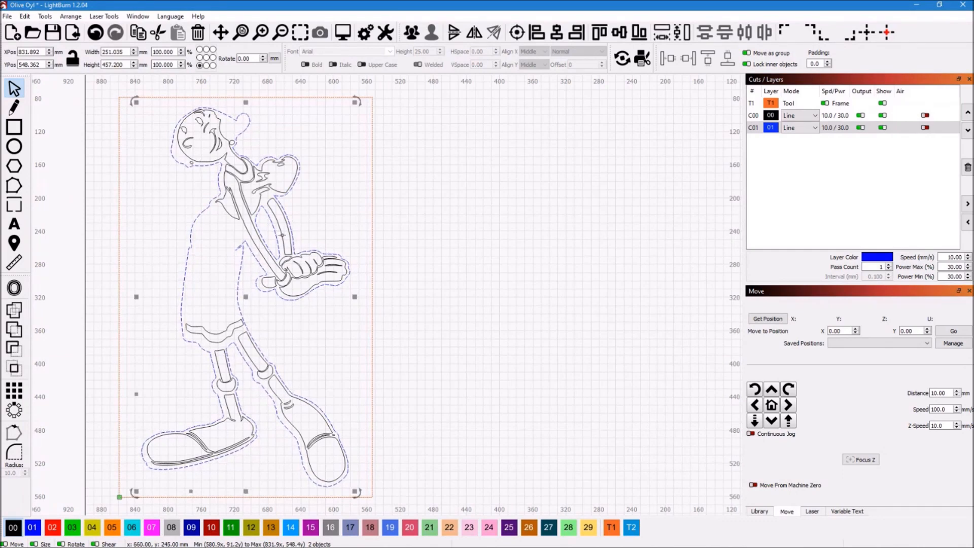
Duplicate the selected blue silhouette and inner arm outline, and move the copy about 335 mm sideways into the empty area beside the figure
{"action": "right_click", "coordinate": [227, 253]}
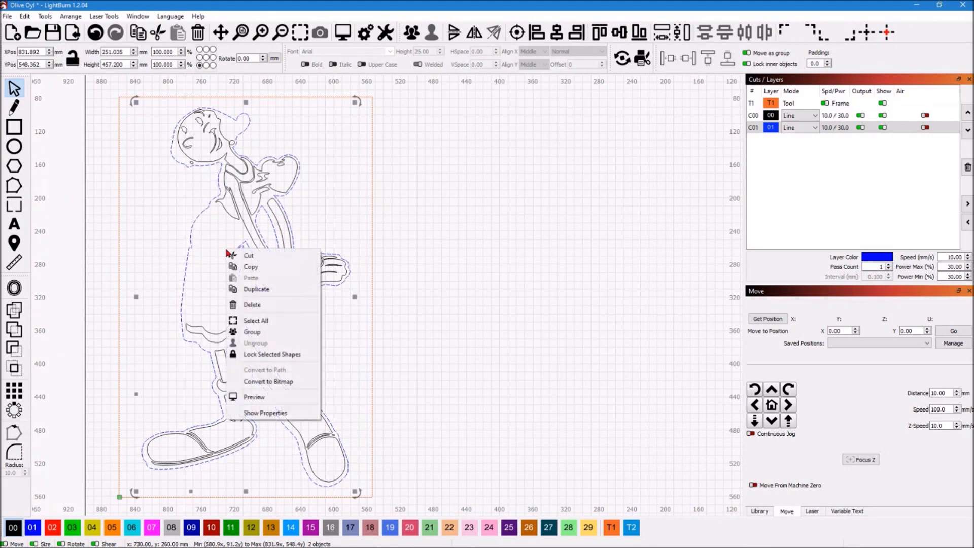
{"action": "left_click", "coordinate": [261, 292]}
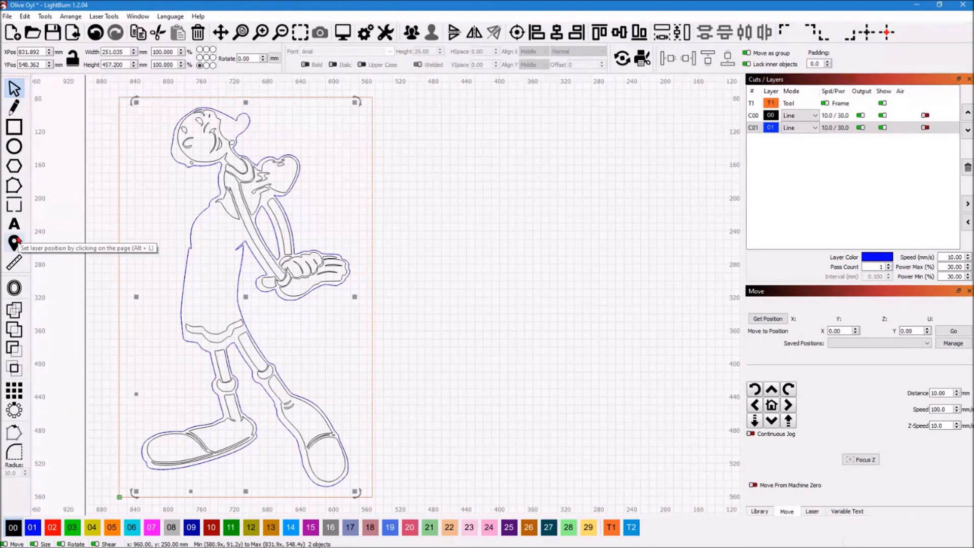
{"action": "key", "text": "Right"}
{"action": "key", "text": "Right"}
{"action": "key", "text": "Right"}
{"action": "key", "text": "Right"}
{"action": "key", "text": "Right"}
{"action": "key", "text": "Right"}
{"action": "key", "text": "Right"}
{"action": "key", "text": "Right"}
{"action": "key", "text": "Right"}
{"action": "key", "text": "Right"}
{"action": "key", "text": "Right"}
{"action": "key", "text": "Right"}
{"action": "key", "text": "Right"}
{"action": "key", "text": "Right"}
{"action": "key", "text": "Right"}
{"action": "key", "text": "Right"}
{"action": "key", "text": "Right"}
{"action": "key", "text": "Right"}
{"action": "key", "text": "Right"}
{"action": "key", "text": "Right"}
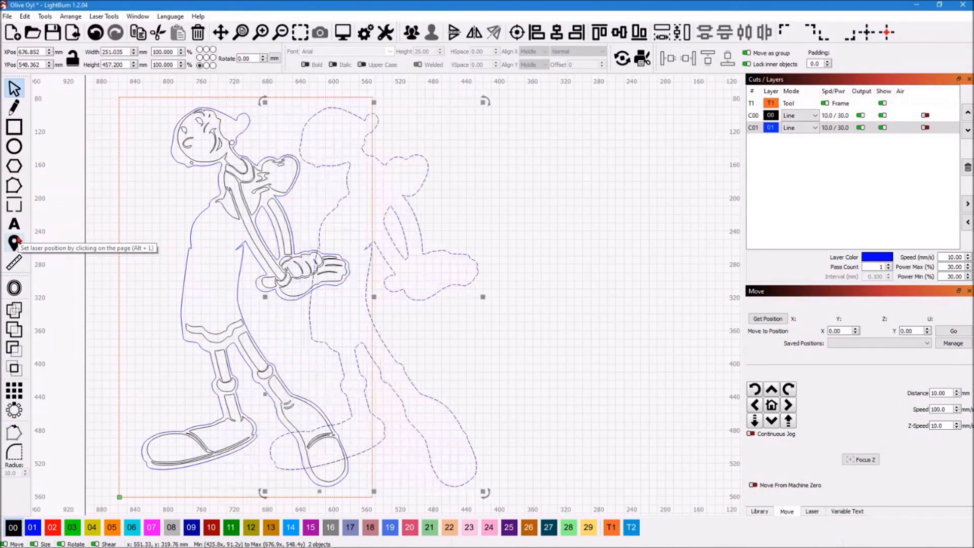
{"action": "key", "text": "Right"}
{"action": "key", "text": "Right"}
{"action": "key", "text": "Right"}
{"action": "key", "text": "Right"}
{"action": "key", "text": "Right"}
{"action": "key", "text": "Right"}
{"action": "key", "text": "Right"}
{"action": "key", "text": "Right"}
{"action": "key", "text": "Right"}
{"action": "key", "text": "Right"}
{"action": "key", "text": "Right"}
{"action": "key", "text": "Right"}
{"action": "key", "text": "Right"}
{"action": "key", "text": "Right"}
{"action": "key", "text": "Right"}
{"action": "key", "text": "Right"}
{"action": "key", "text": "Right"}
{"action": "key", "text": "Right"}
{"action": "key", "text": "Right"}
{"action": "key", "text": "Right"}
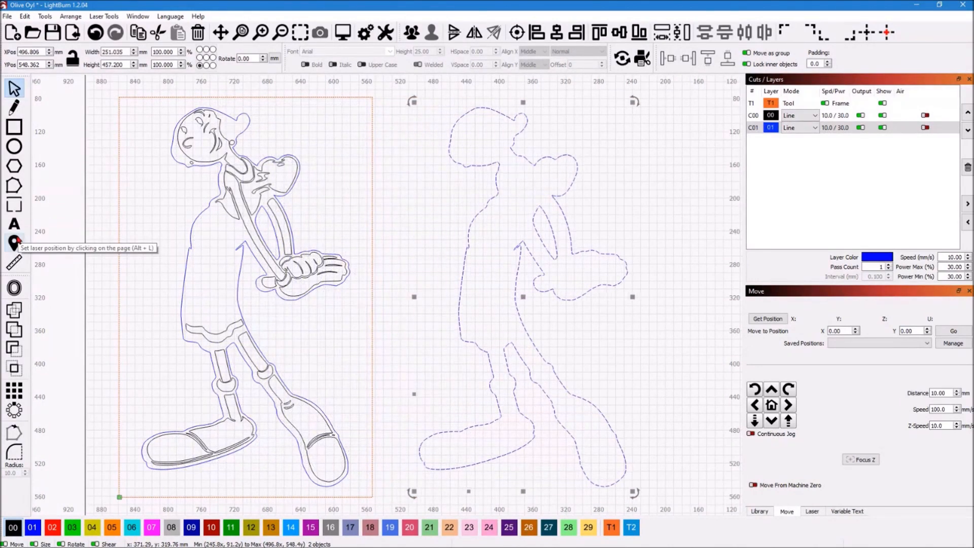
{"action": "left_click", "coordinate": [403, 181]}
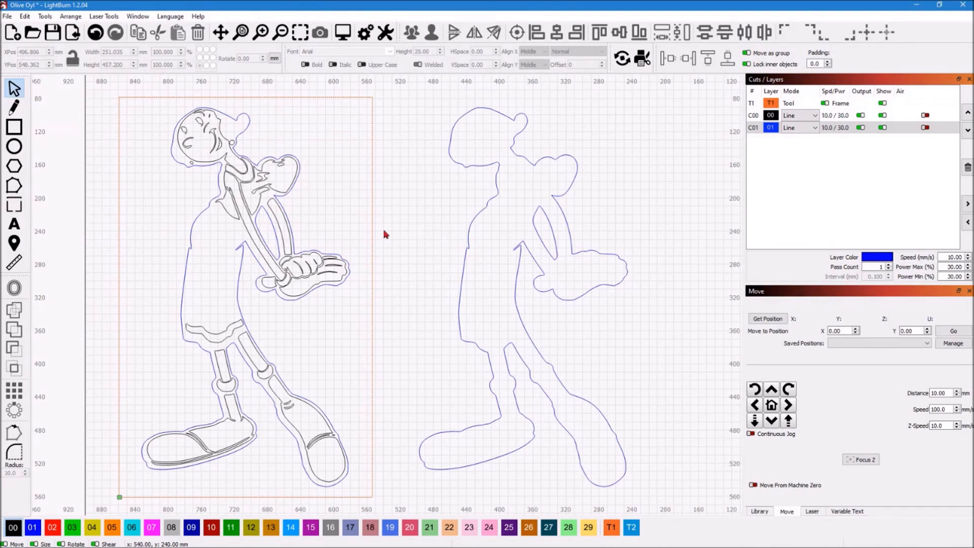
Select both duplicated outlines beside the figure and assign them to the red layer 10
{"action": "scroll", "coordinate": [432, 156], "scroll_direction": "up", "scroll_amount": 1}
{"action": "scroll", "coordinate": [432, 154], "scroll_direction": "down", "scroll_amount": 2}
{"action": "left_click_drag", "start_coordinate": [412, 103], "coordinate": [665, 456]}
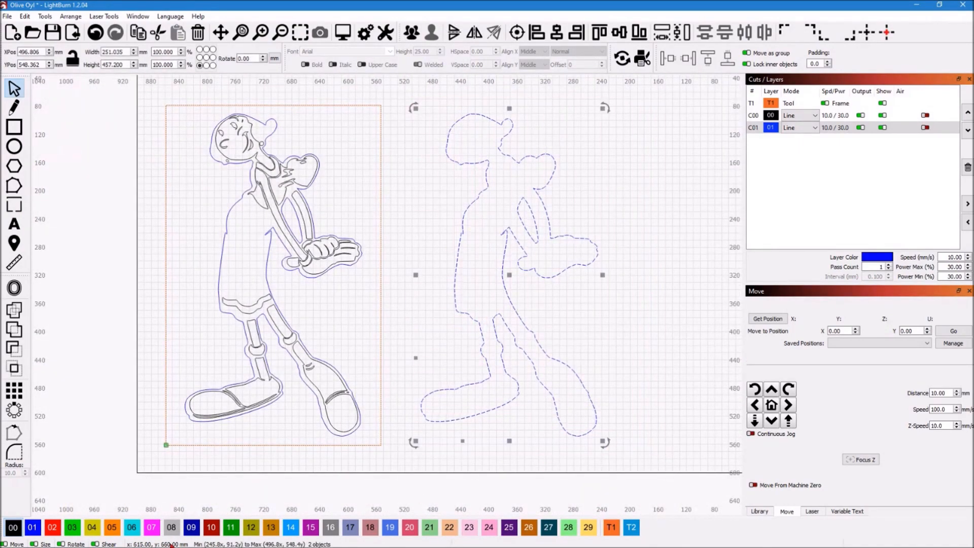
{"action": "left_click", "coordinate": [212, 528]}
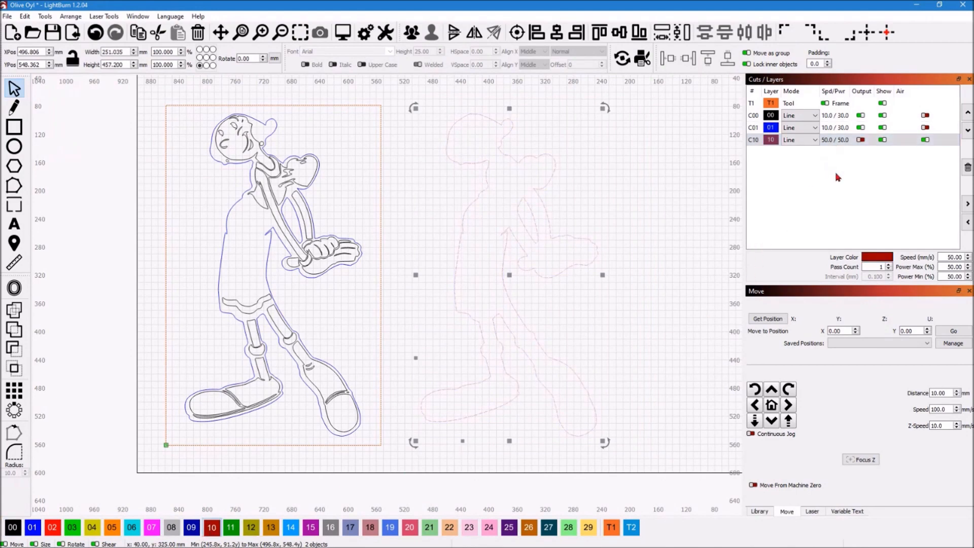
Set layer C10 to a speed of 10 mm/sec with maximum and minimum power at 30%
{"action": "double_click", "coordinate": [753, 141]}
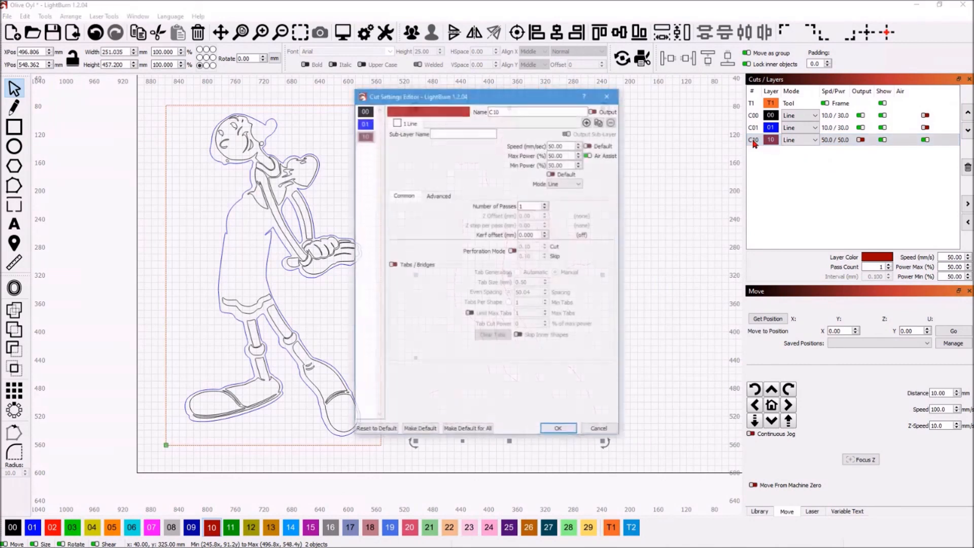
{"action": "double_click", "coordinate": [558, 145]}
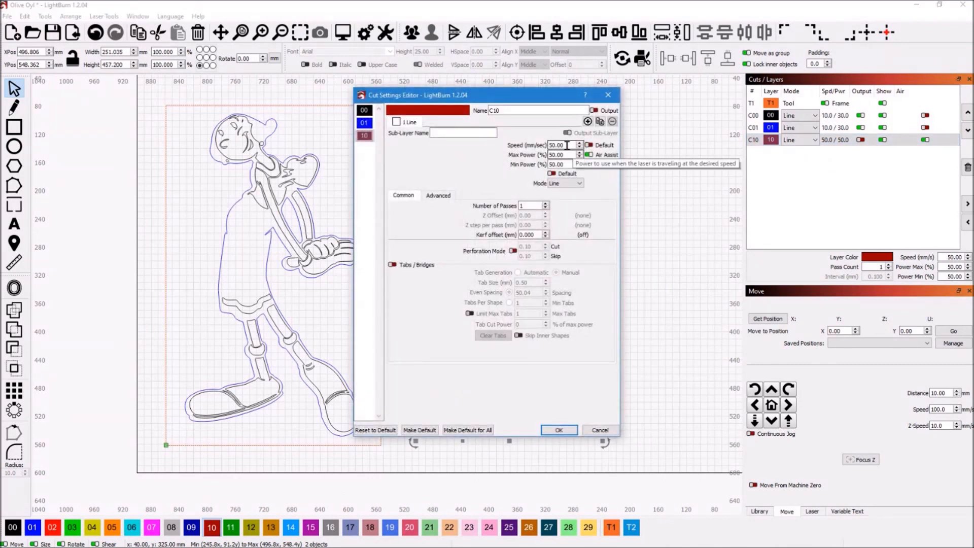
{"action": "type", "text": "1"}
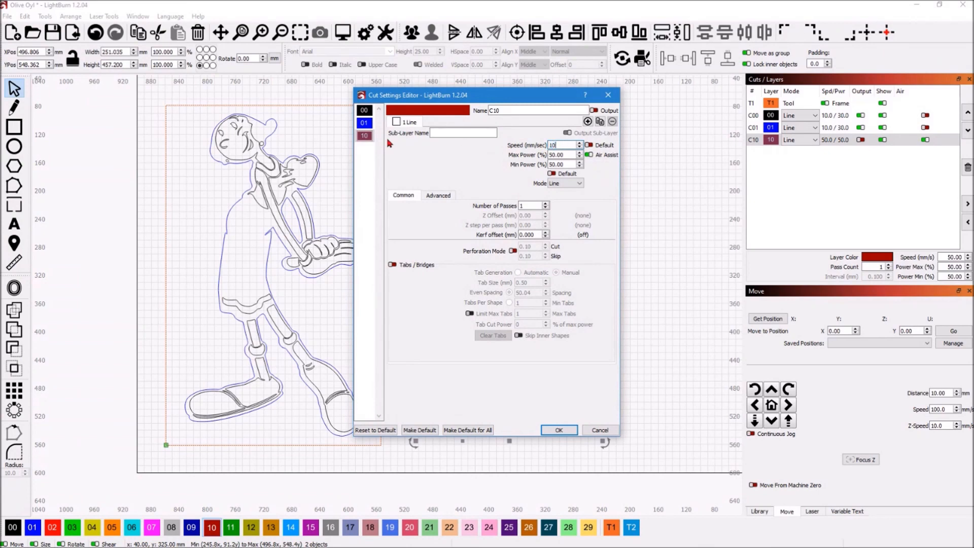
{"action": "type", "text": "0"}
{"action": "key", "text": "Tab"}
{"action": "type", "text": "30"}
{"action": "key", "text": "Tab"}
{"action": "type", "text": "30"}
{"action": "left_click", "coordinate": [559, 430]}
{"action": "left_click", "coordinate": [417, 248]}
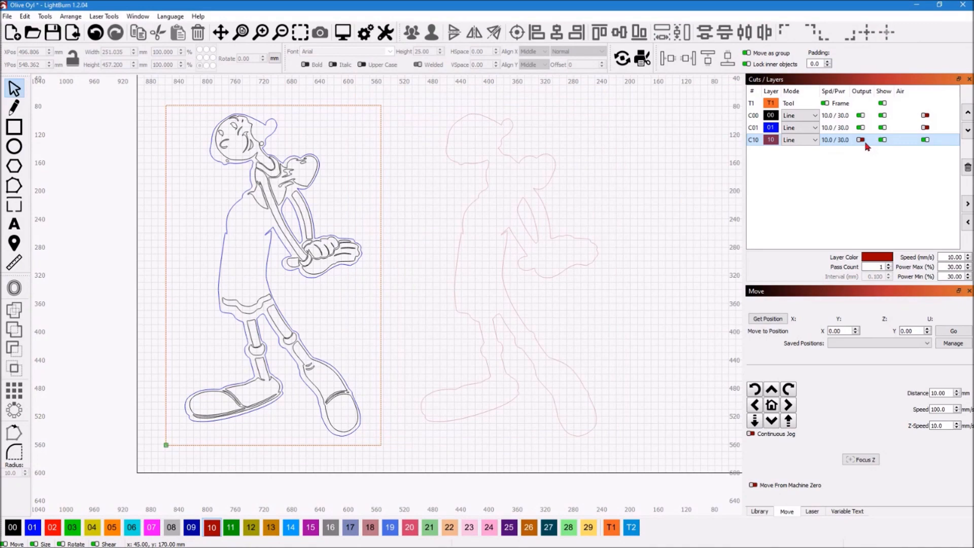
Hide layer C10 and play the full-screen cut preview of the detailed figure with its blue outline
{"action": "left_click", "coordinate": [883, 141]}
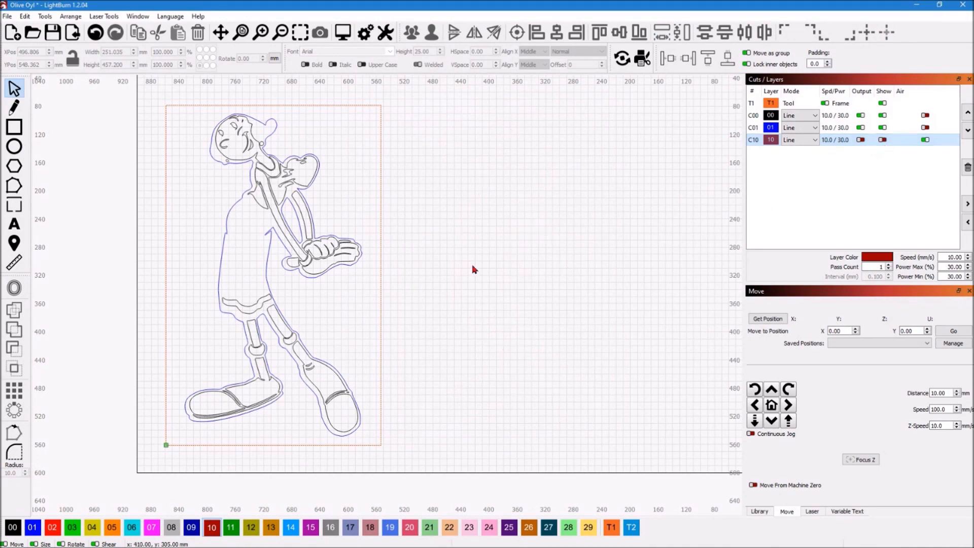
{"action": "left_click", "coordinate": [343, 32]}
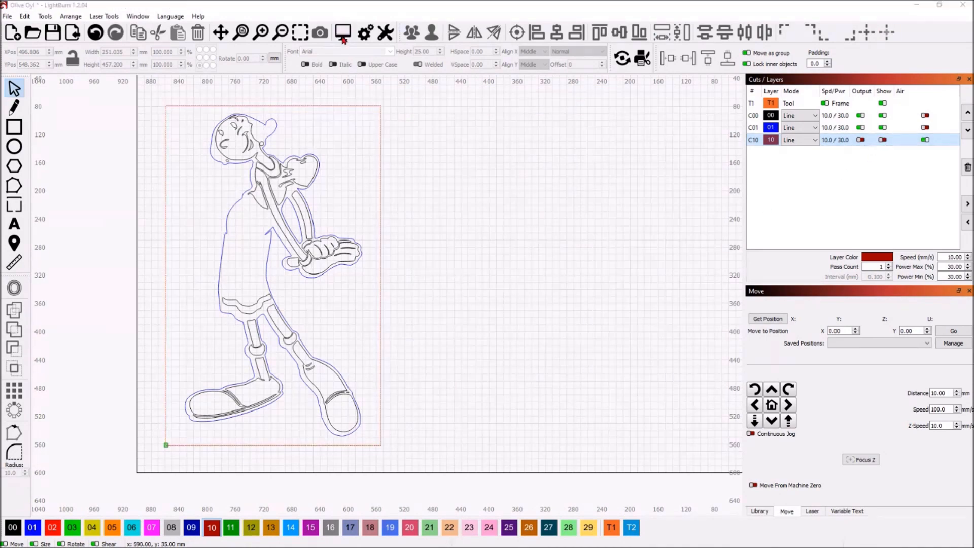
{"action": "left_click", "coordinate": [641, 130]}
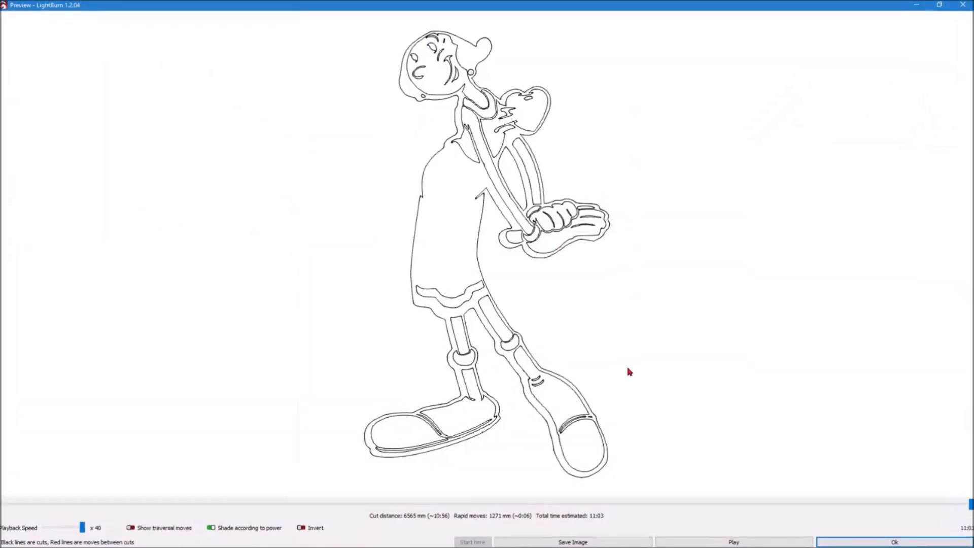
{"action": "left_click", "coordinate": [735, 542]}
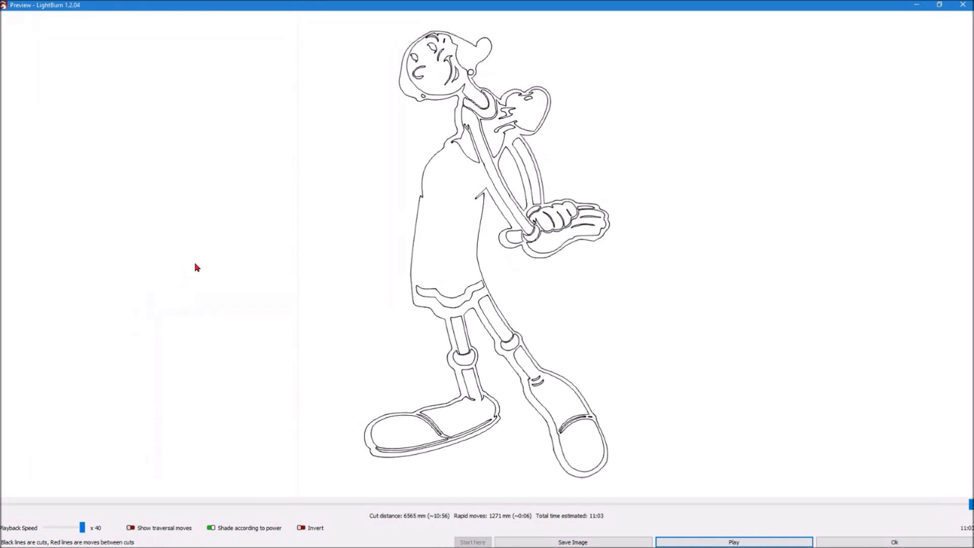
{"action": "left_click", "coordinate": [863, 543]}
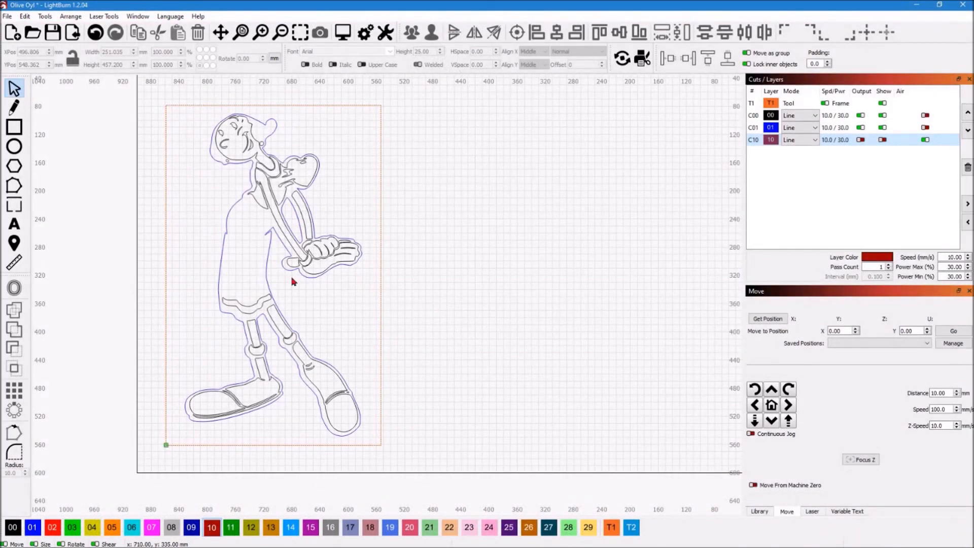
Turn off output and visibility for layers C00 and C01, and turn both on for layer C10
{"action": "left_click", "coordinate": [858, 117]}
{"action": "left_click", "coordinate": [860, 116]}
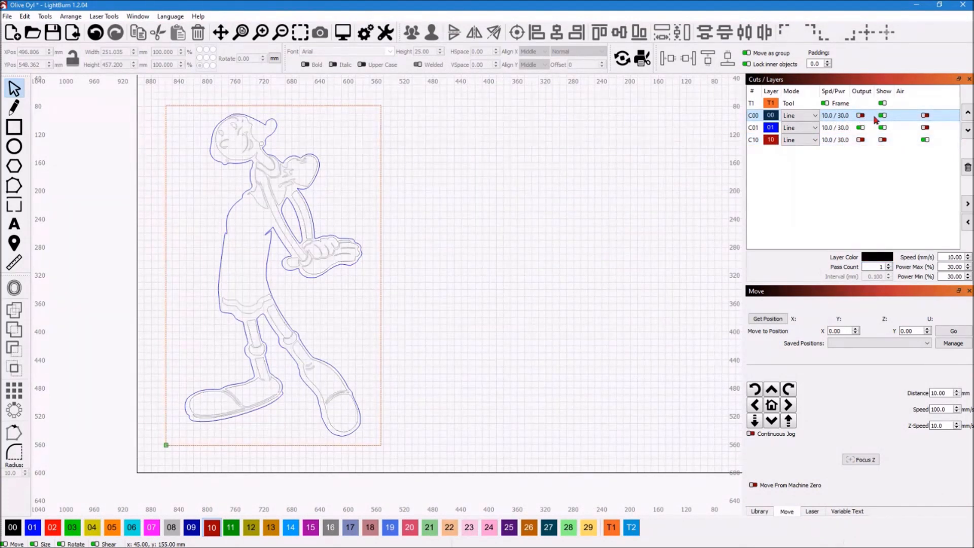
{"action": "left_click", "coordinate": [882, 116]}
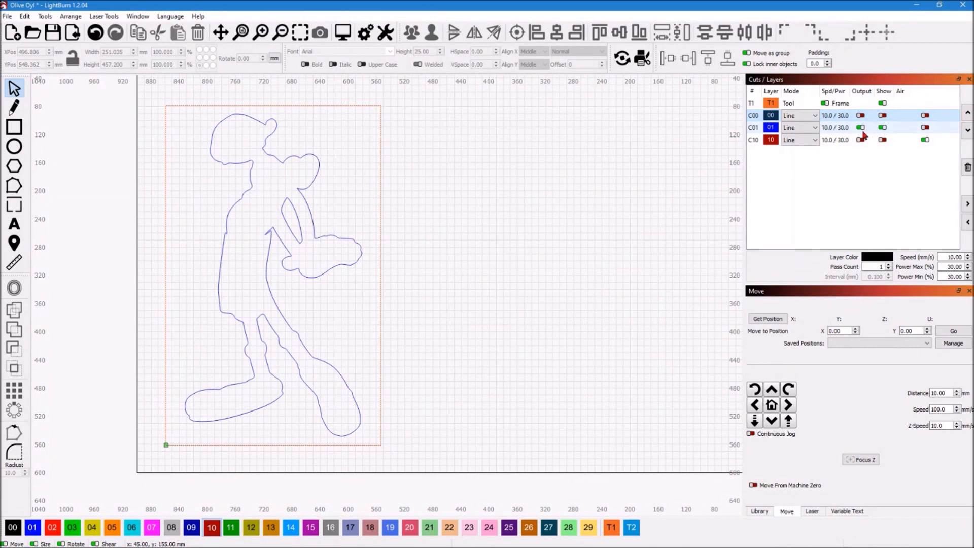
{"action": "left_click", "coordinate": [860, 128]}
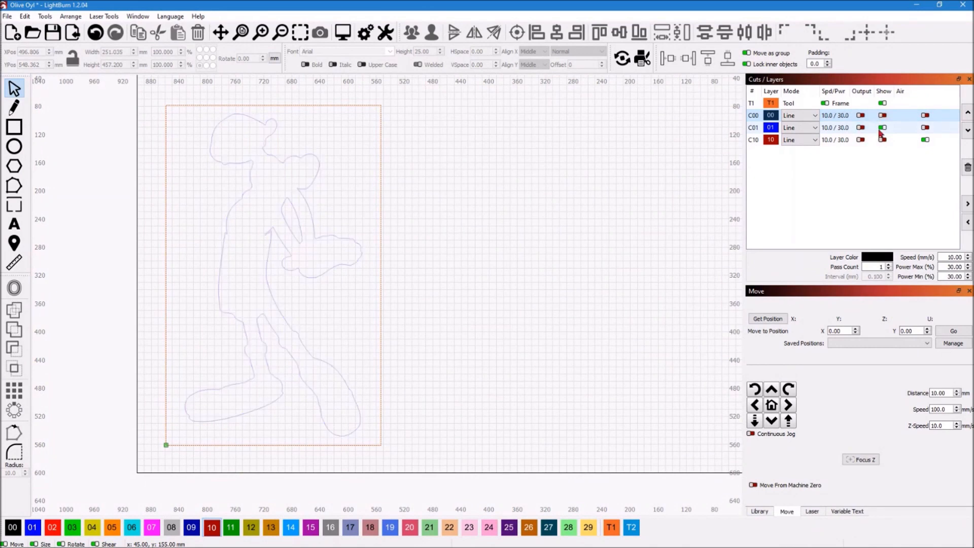
{"action": "left_click", "coordinate": [881, 128]}
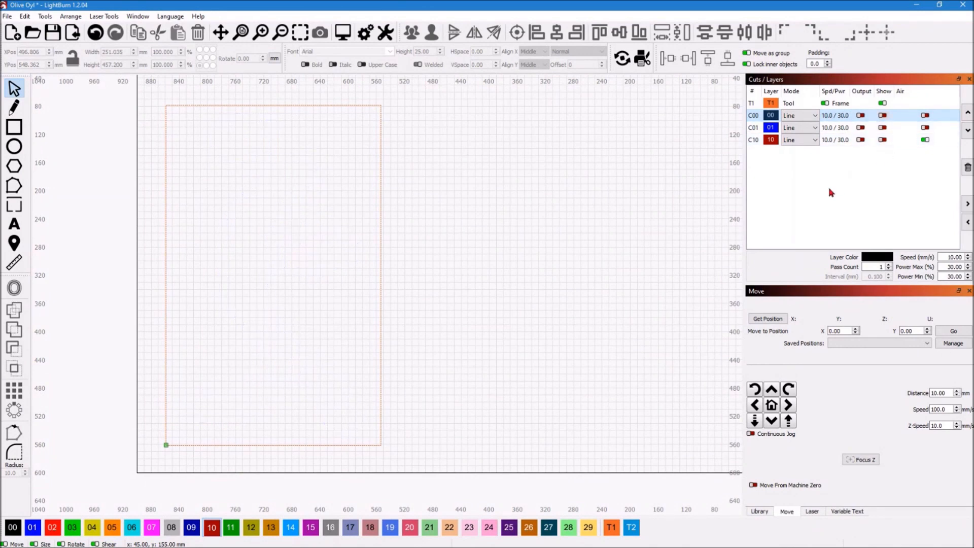
{"action": "left_click", "coordinate": [860, 140]}
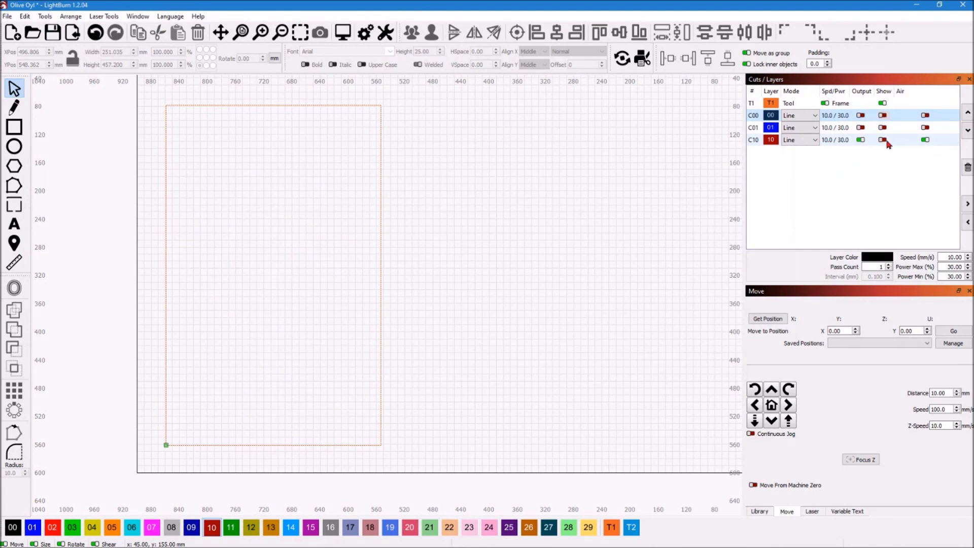
{"action": "left_click", "coordinate": [882, 141]}
Select both red outlines and move them about 345 mm sideways into the orange frame
{"action": "left_click_drag", "start_coordinate": [394, 99], "coordinate": [661, 465]}
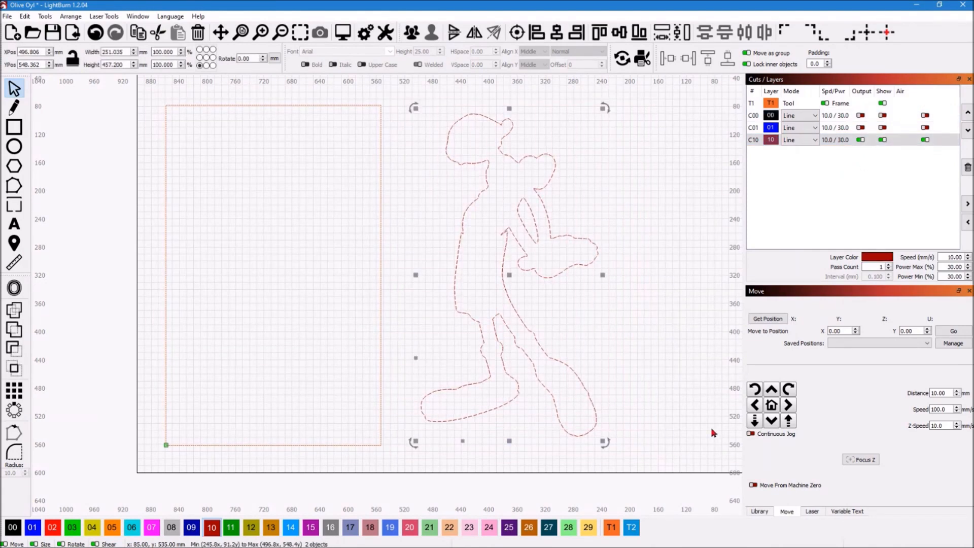
{"action": "key", "text": "Left"}
{"action": "key", "text": "Left"}
{"action": "key", "text": "Left"}
{"action": "key", "text": "Left"}
{"action": "key", "text": "Left"}
{"action": "key", "text": "Left"}
{"action": "key", "text": "Left"}
{"action": "key", "text": "Left"}
{"action": "key", "text": "Left"}
{"action": "key", "text": "Left"}
{"action": "key", "text": "Left"}
{"action": "key", "text": "Left"}
{"action": "key", "text": "Left"}
{"action": "key", "text": "Left"}
{"action": "key", "text": "Left"}
{"action": "key", "text": "Left"}
{"action": "key", "text": "Left"}
{"action": "key", "text": "Left"}
{"action": "key", "text": "Left"}
{"action": "key", "text": "Left"}
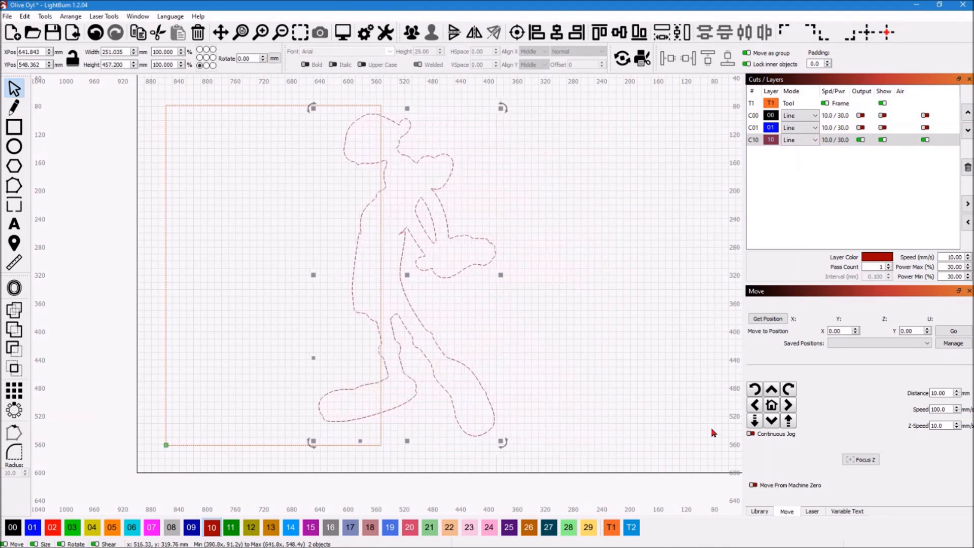
{"action": "key", "text": "Left"}
{"action": "key", "text": "Left"}
{"action": "key", "text": "Left"}
{"action": "key", "text": "Left"}
{"action": "key", "text": "Left"}
{"action": "key", "text": "Left"}
{"action": "key", "text": "Left"}
{"action": "key", "text": "Left"}
{"action": "key", "text": "Left"}
{"action": "key", "text": "Left"}
{"action": "key", "text": "Left"}
{"action": "key", "text": "Left"}
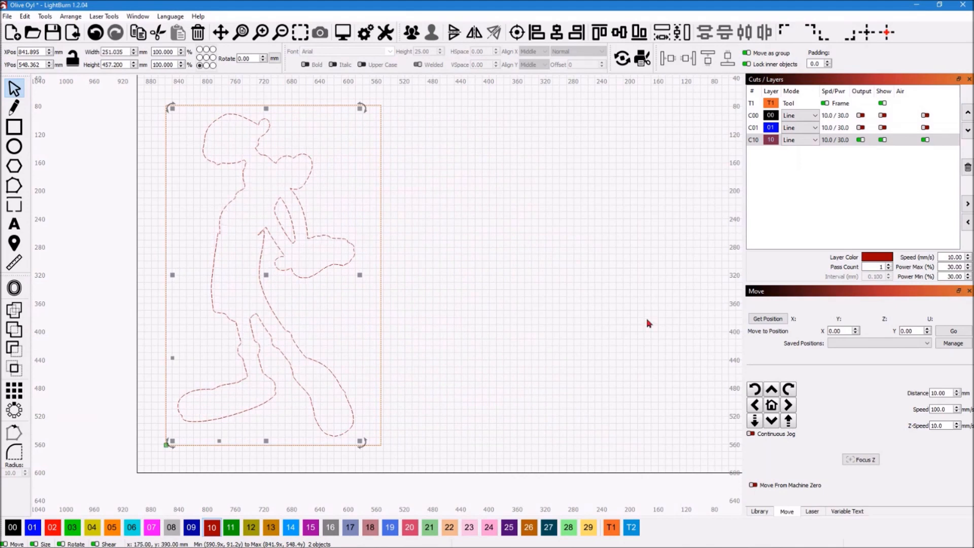
{"action": "left_click", "coordinate": [655, 286]}
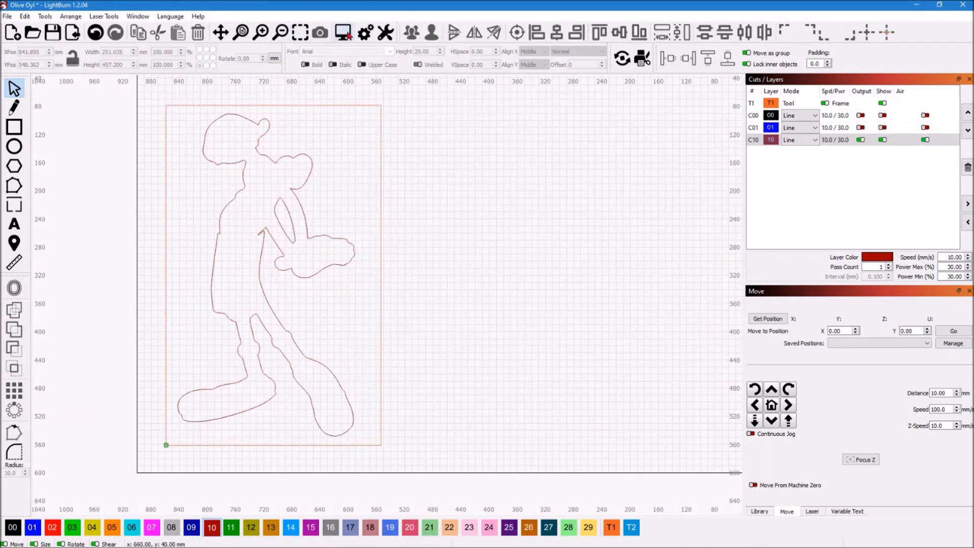
Play the cut preview of the red backing outlines and close it
{"action": "left_click", "coordinate": [344, 33]}
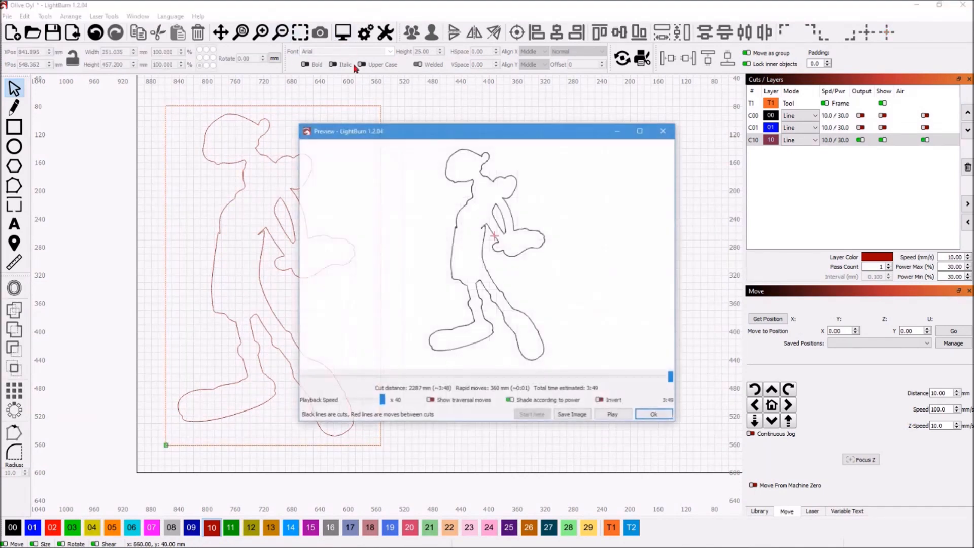
{"action": "left_click", "coordinate": [614, 418]}
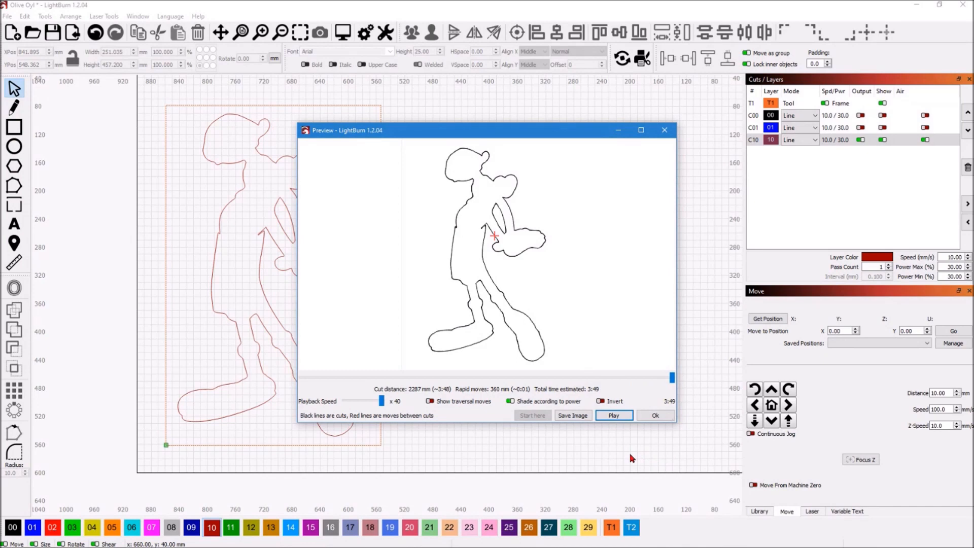
{"action": "left_click", "coordinate": [654, 416]}
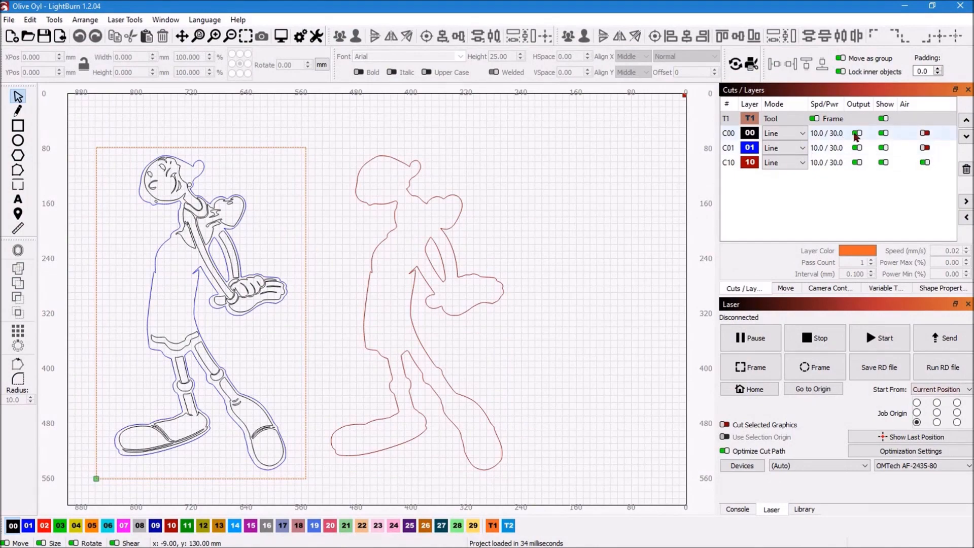
Turn off output for layer C00 in the reloaded project
{"action": "left_click", "coordinate": [856, 133]}
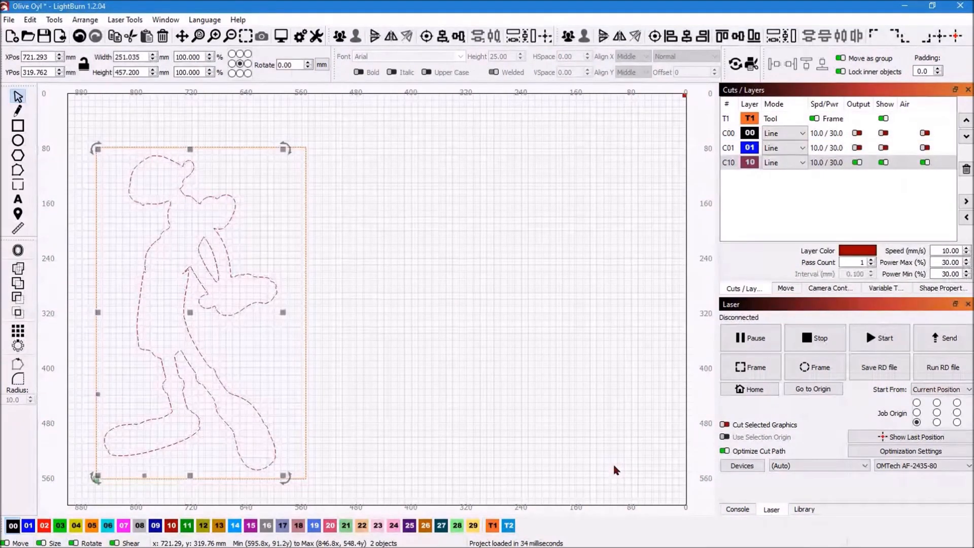
Move the red outlines down 5 mm within the orange frame and trace the rectangular cut boundary with the laser head
{"action": "key", "text": "Down"}
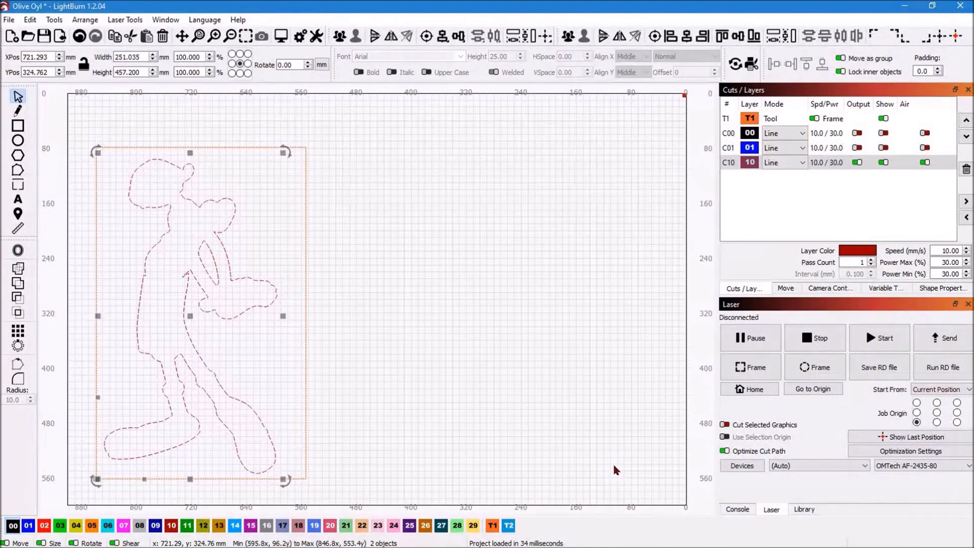
{"action": "left_click", "coordinate": [616, 469]}
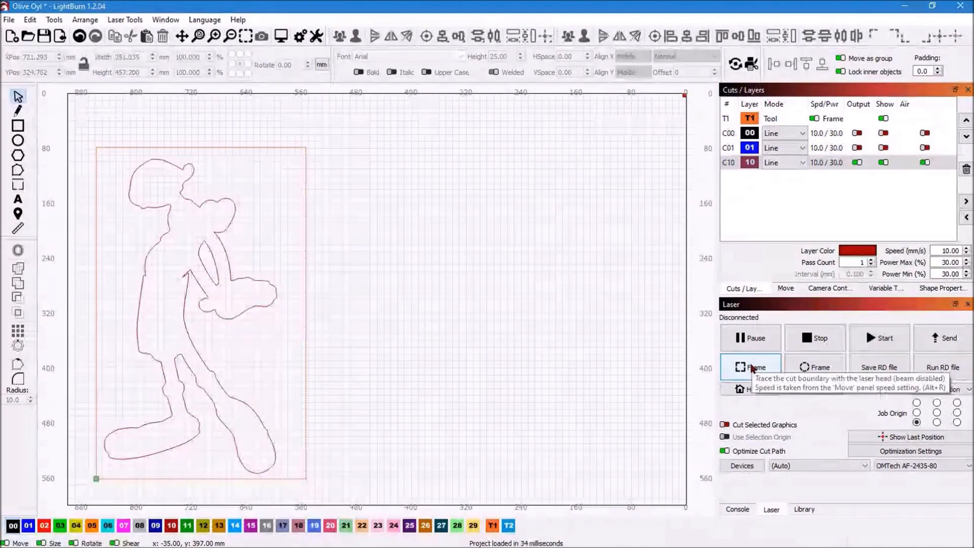
{"action": "left_click", "coordinate": [752, 369]}
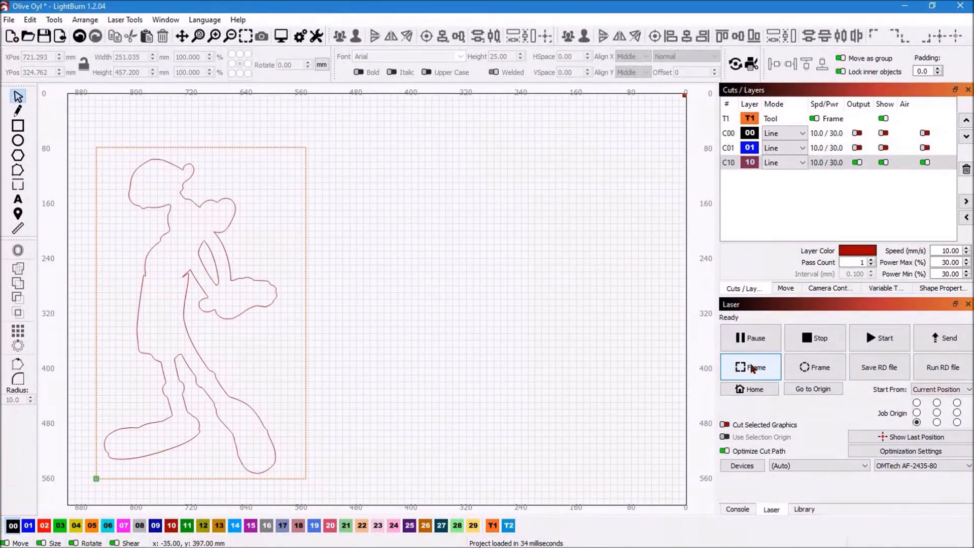